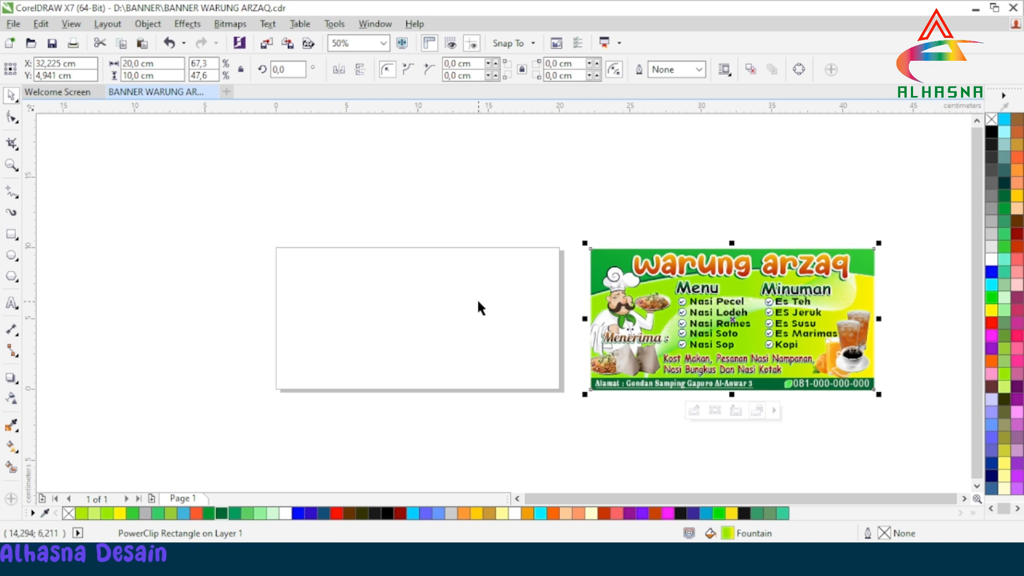
Step: Drag the PowerClip banner background onto the empty rectangle
{"action": "left_click_drag", "start_coordinate": [746, 350], "coordinate": [425, 317]}
{"action": "left_click", "coordinate": [550, 406]}
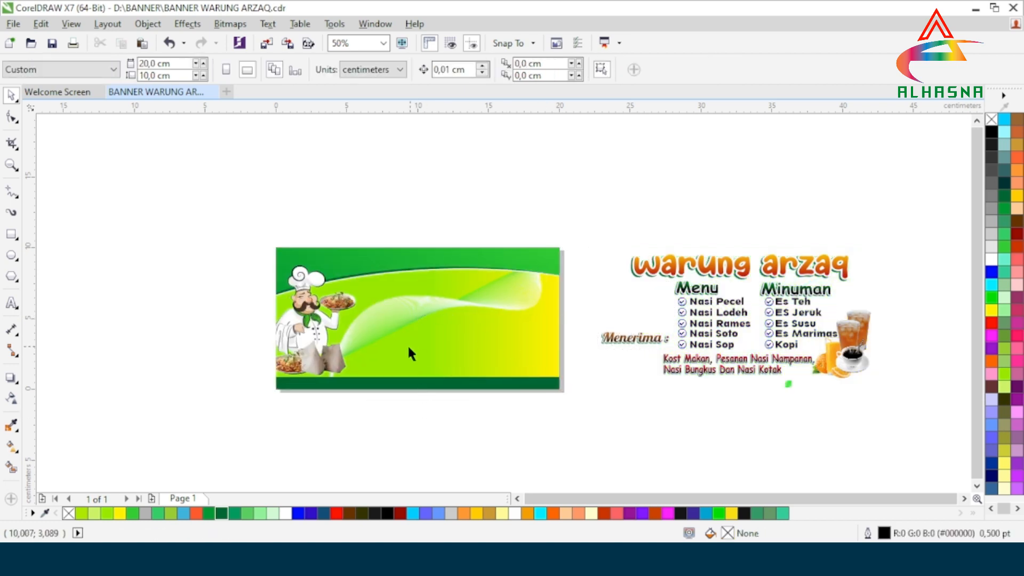
{"action": "scroll", "coordinate": [407, 343], "scroll_direction": "up", "scroll_amount": 1}
{"action": "scroll", "coordinate": [427, 343], "scroll_direction": "down", "scroll_amount": 1}
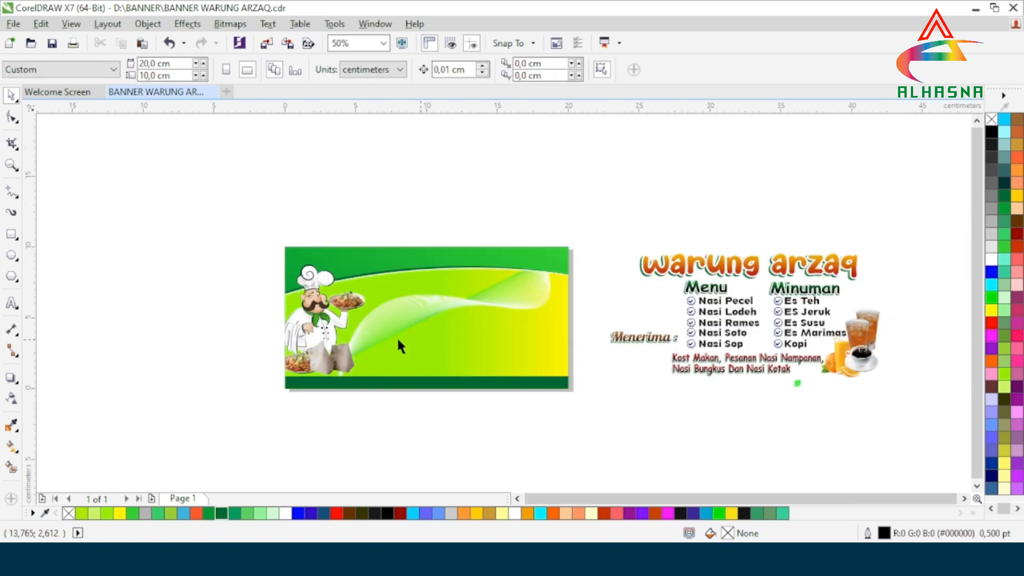
Step: Extract the artwork from the banner background's PowerClip frame
{"action": "left_click", "coordinate": [434, 336]}
{"action": "right_click", "coordinate": [434, 335]}
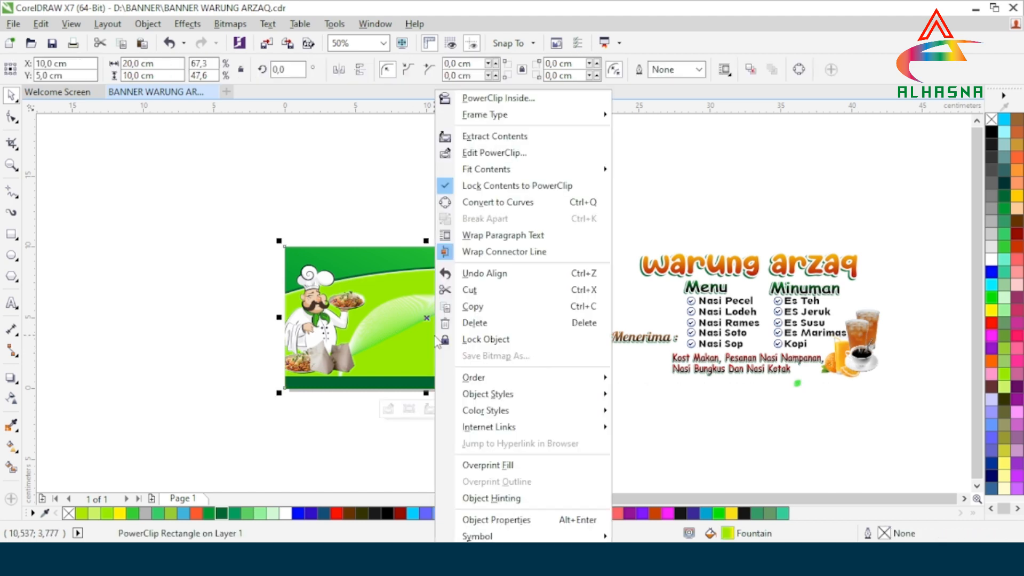
{"action": "left_click", "coordinate": [478, 136]}
{"action": "left_click", "coordinate": [549, 436]}
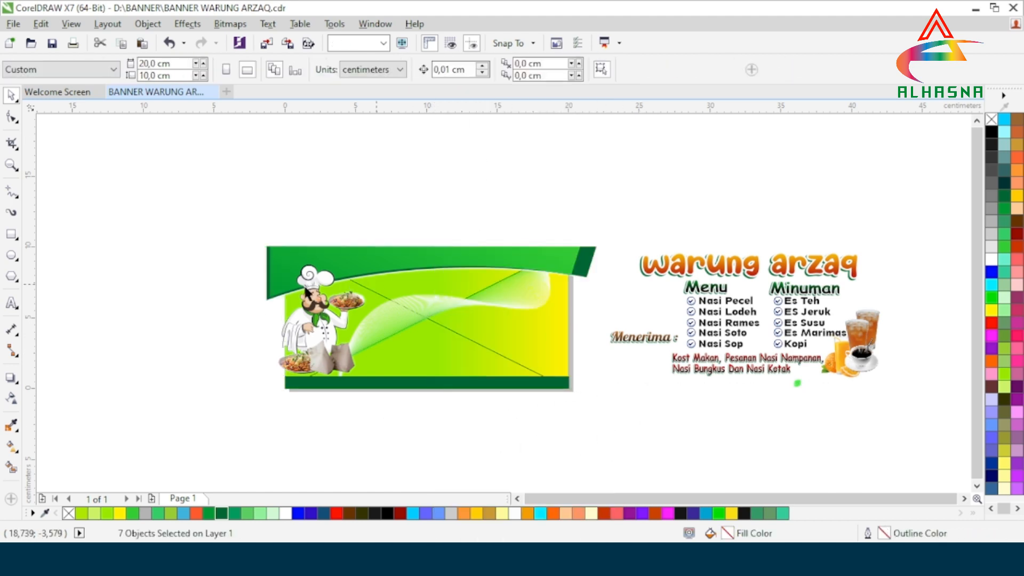
{"action": "scroll", "coordinate": [414, 348], "scroll_direction": "up", "scroll_amount": 1}
{"action": "scroll", "coordinate": [414, 347], "scroll_direction": "down", "scroll_amount": 1}
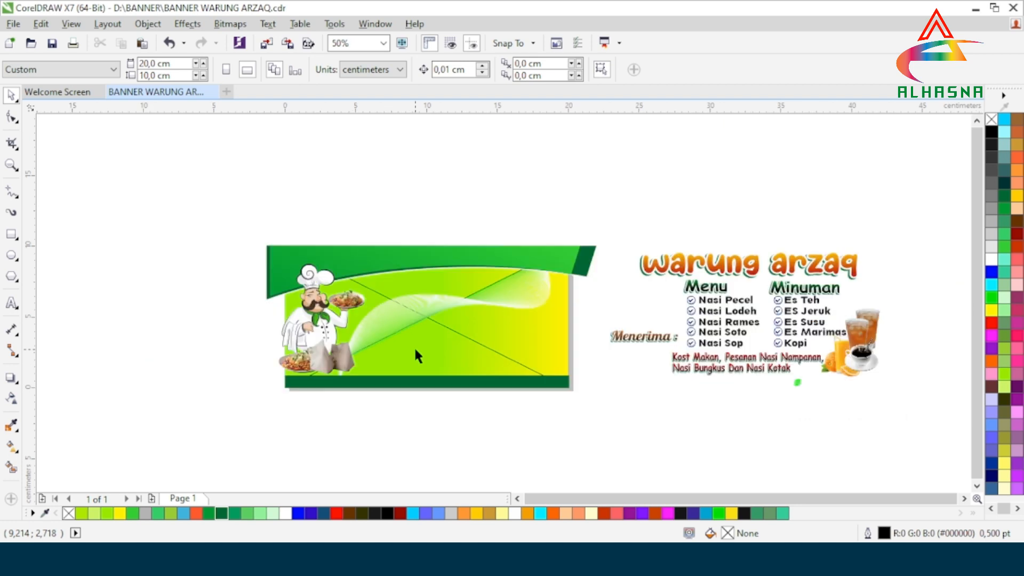
Step: Right-drag the white wave blend into the green frame as a PowerClip
{"action": "left_click", "coordinate": [403, 312]}
{"action": "right_click", "coordinate": [404, 313]}
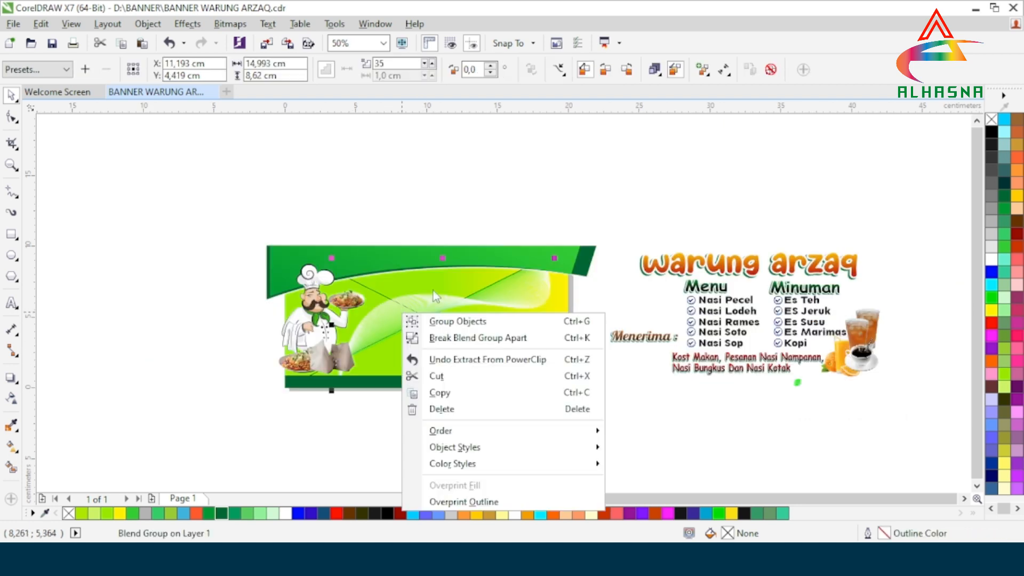
{"action": "left_click", "coordinate": [714, 416]}
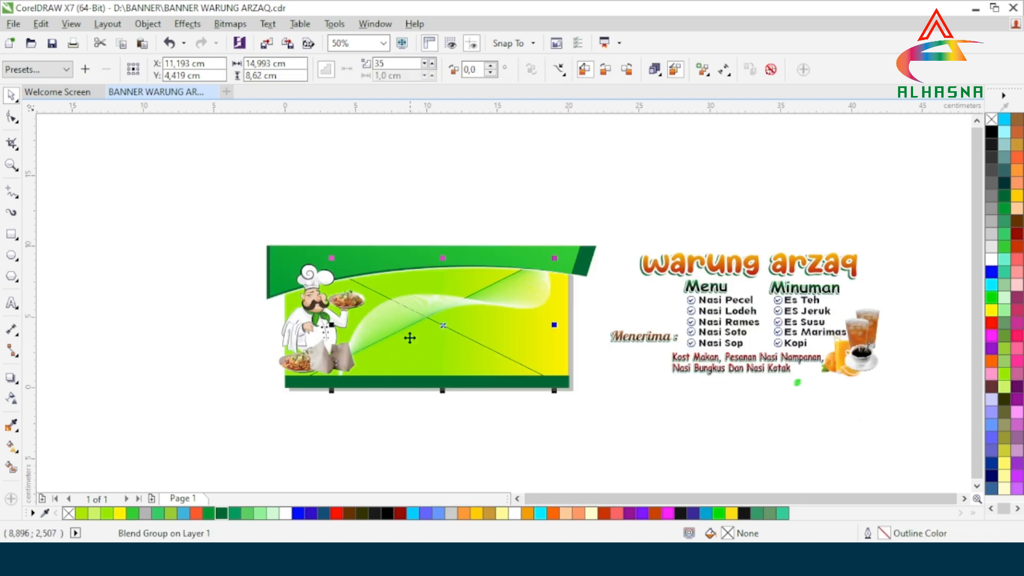
{"action": "key", "text": "Escape"}
{"action": "scroll", "coordinate": [432, 320], "scroll_direction": "up", "scroll_amount": 1}
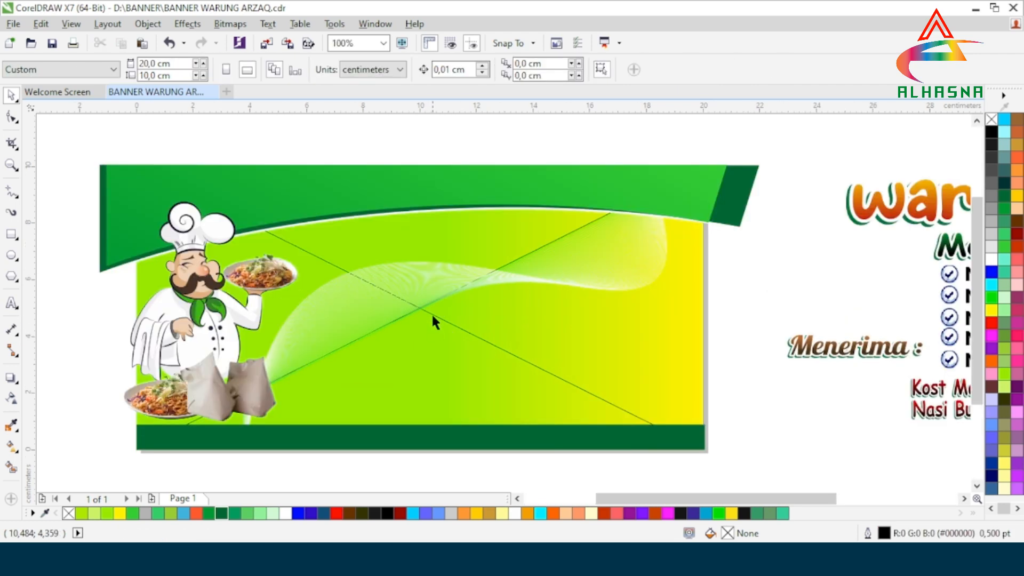
{"action": "left_click", "coordinate": [447, 276]}
{"action": "right_click", "coordinate": [446, 272]}
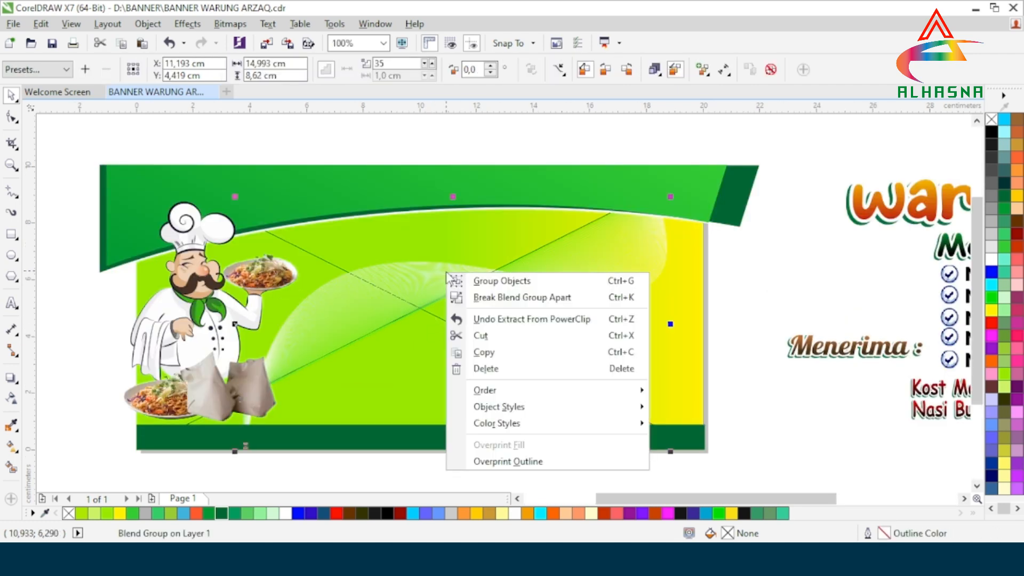
{"action": "left_click", "coordinate": [756, 412]}
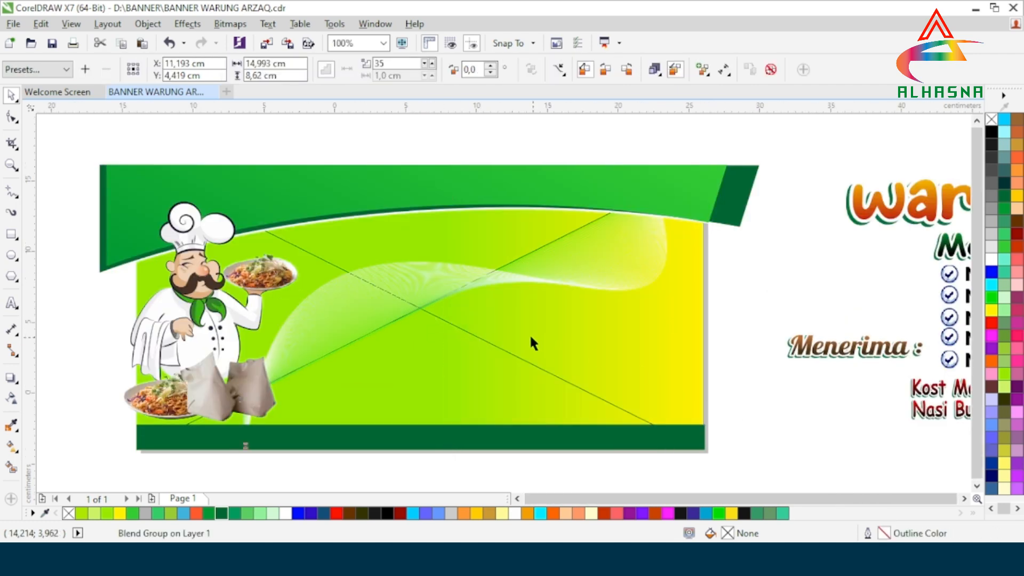
{"action": "scroll", "coordinate": [529, 334], "scroll_direction": "down", "scroll_amount": 1}
{"action": "left_click_drag", "start_coordinate": [495, 330], "coordinate": [525, 378]}
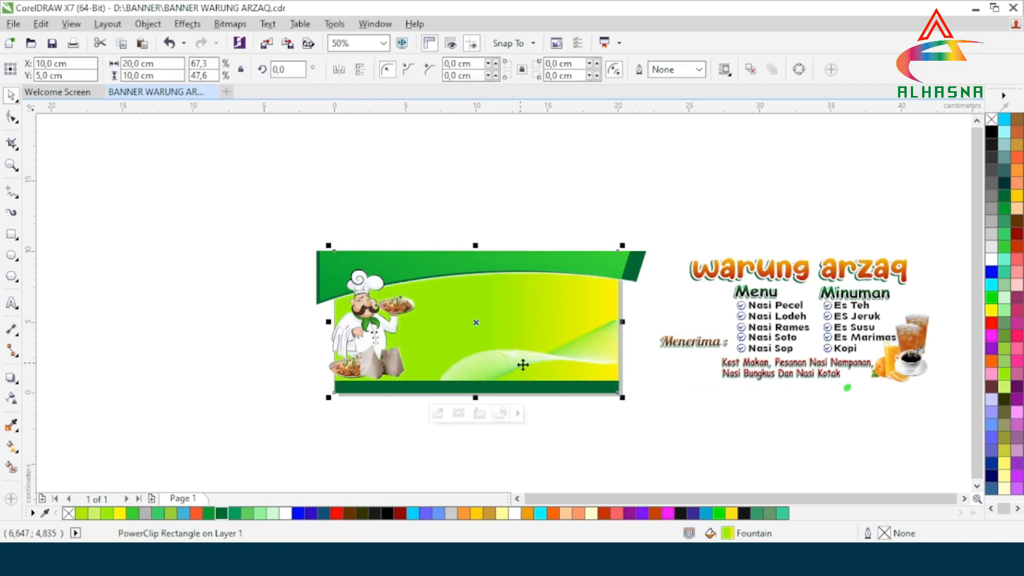
Step: Edit the frame's contents to move the white wave up across the upper right
{"action": "scroll", "coordinate": [522, 365], "scroll_direction": "up", "scroll_amount": 1}
{"action": "left_click", "coordinate": [421, 434]}
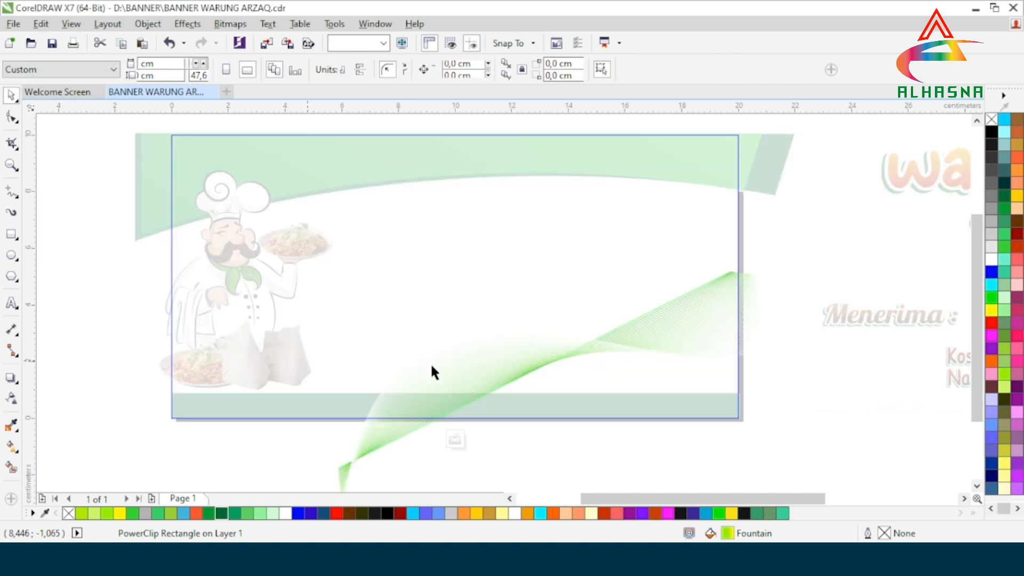
{"action": "left_click", "coordinate": [609, 336]}
{"action": "left_click_drag", "start_coordinate": [549, 391], "coordinate": [509, 302]}
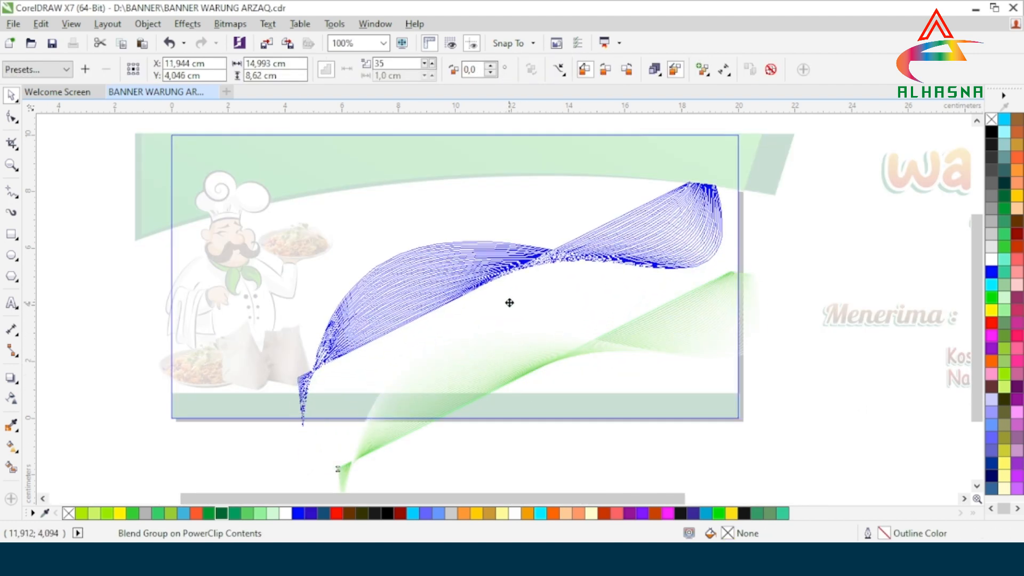
{"action": "left_click_drag", "start_coordinate": [509, 302], "coordinate": [505, 299]}
{"action": "scroll", "coordinate": [552, 309], "scroll_direction": "down", "scroll_amount": 2}
{"action": "left_click", "coordinate": [506, 387]}
{"action": "scroll", "coordinate": [543, 281], "scroll_direction": "up", "scroll_amount": 1}
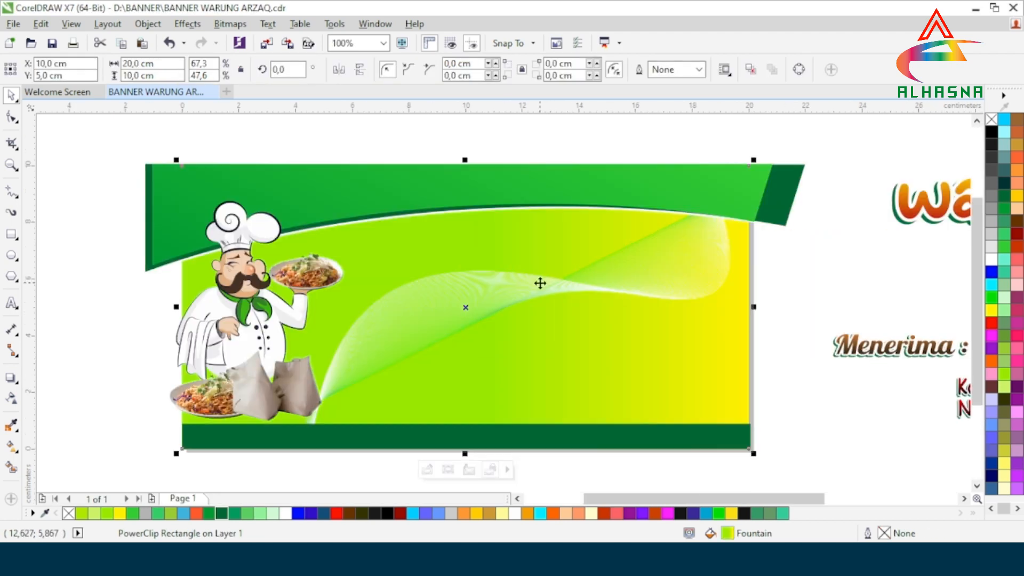
{"action": "scroll", "coordinate": [539, 283], "scroll_direction": "down", "scroll_amount": 1}
{"action": "left_click", "coordinate": [706, 399]}
Step: Clip the curved green top band group inside the banner frame
{"action": "scroll", "coordinate": [542, 275], "scroll_direction": "up", "scroll_amount": 1}
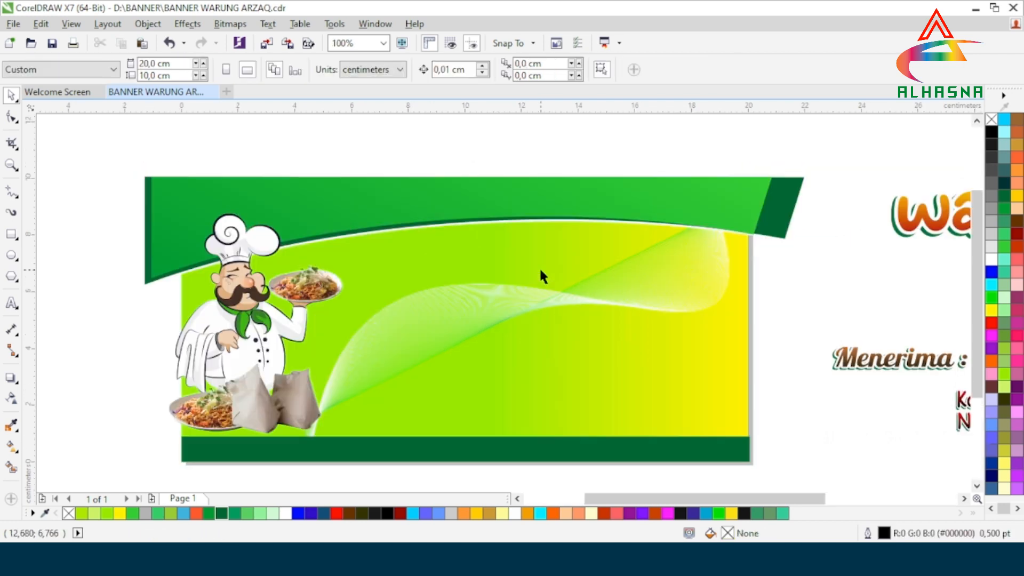
{"action": "left_click", "coordinate": [465, 202]}
{"action": "right_click", "coordinate": [461, 174]}
{"action": "left_click", "coordinate": [480, 180]}
{"action": "left_click", "coordinate": [397, 251]}
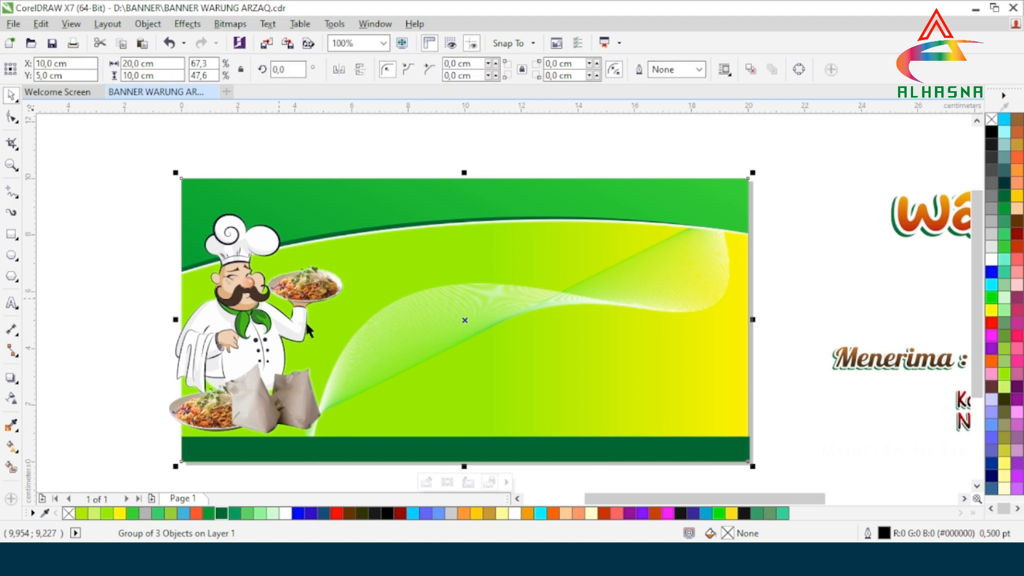
{"action": "scroll", "coordinate": [359, 299], "scroll_direction": "down", "scroll_amount": 1}
{"action": "left_click", "coordinate": [332, 380]}
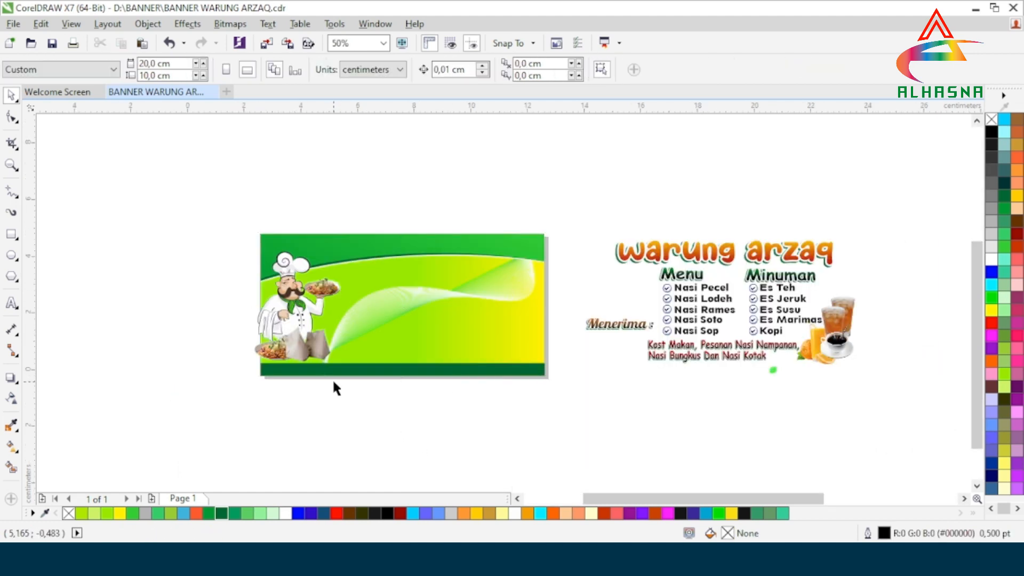
Step: PowerClip the dark green bottom strip inside the banner frame
{"action": "scroll", "coordinate": [332, 379], "scroll_direction": "up", "scroll_amount": 1}
{"action": "left_click", "coordinate": [427, 356]}
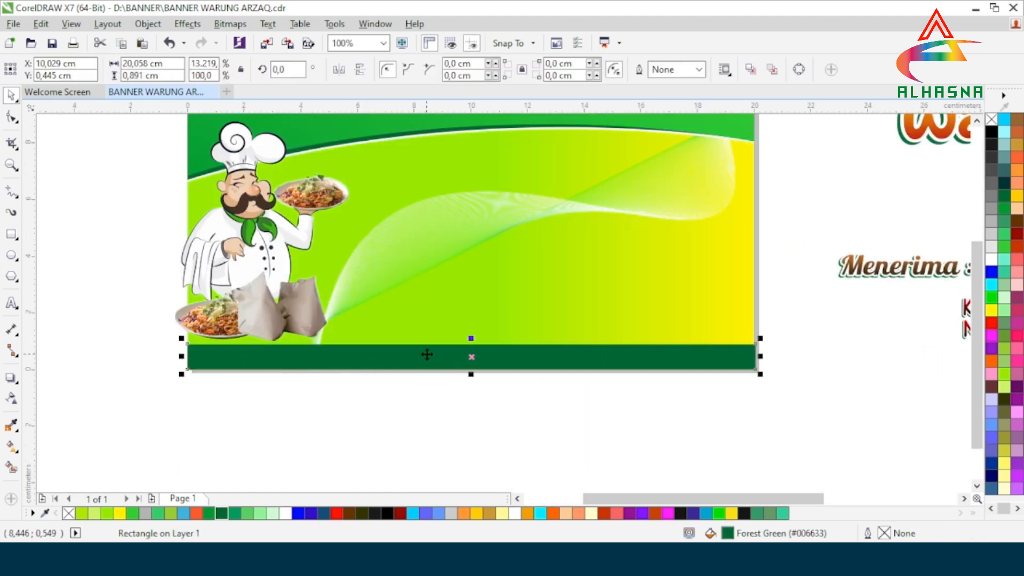
{"action": "right_click", "coordinate": [427, 354]}
{"action": "left_click", "coordinate": [487, 163]}
{"action": "left_click", "coordinate": [507, 277]}
{"action": "left_click", "coordinate": [695, 454]}
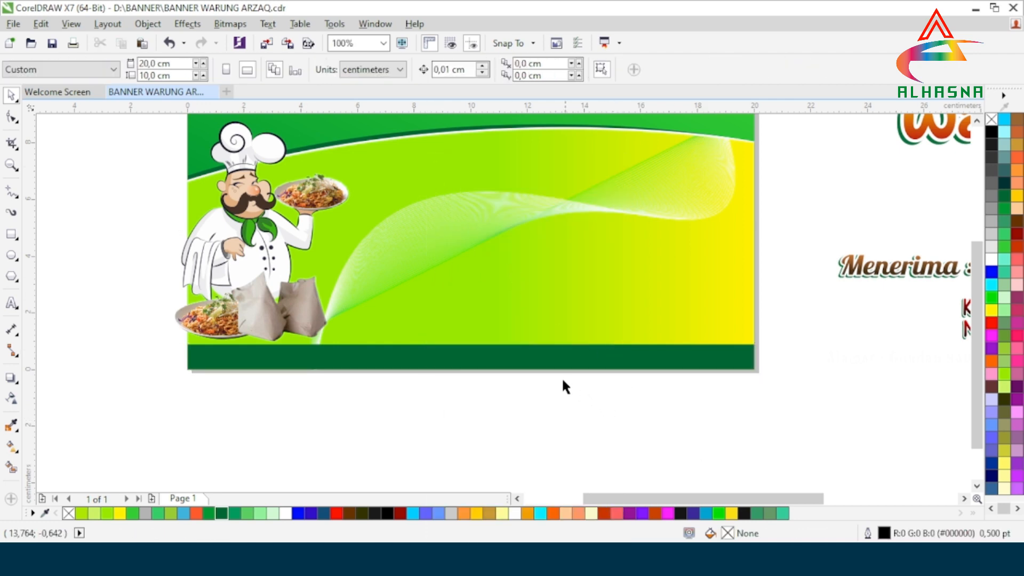
{"action": "scroll", "coordinate": [487, 380], "scroll_direction": "down", "scroll_amount": 1}
{"action": "scroll", "coordinate": [464, 310], "scroll_direction": "up", "scroll_amount": 1}
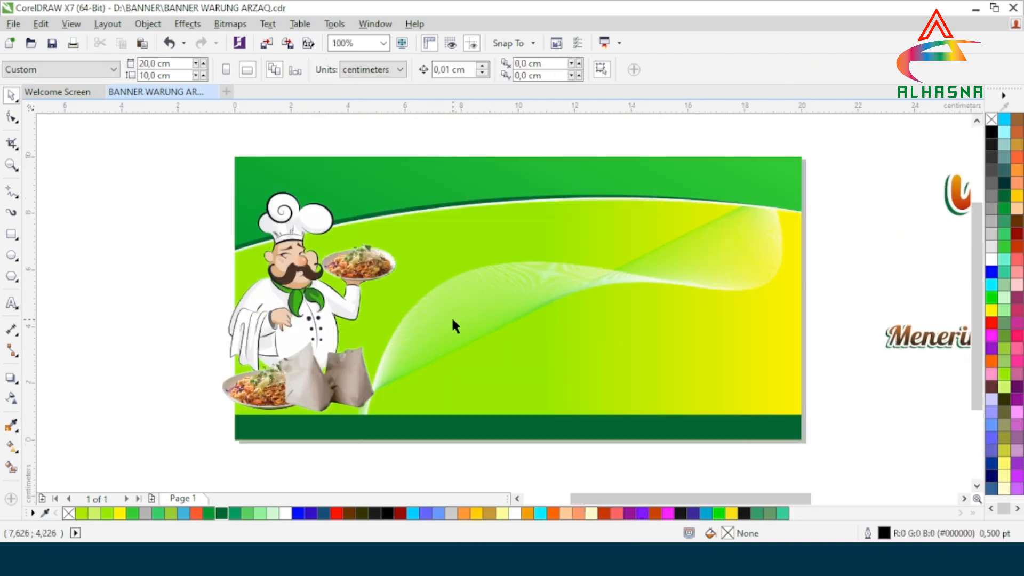
Step: PowerClip the chef illustration inside the banner frame
{"action": "left_click", "coordinate": [301, 301]}
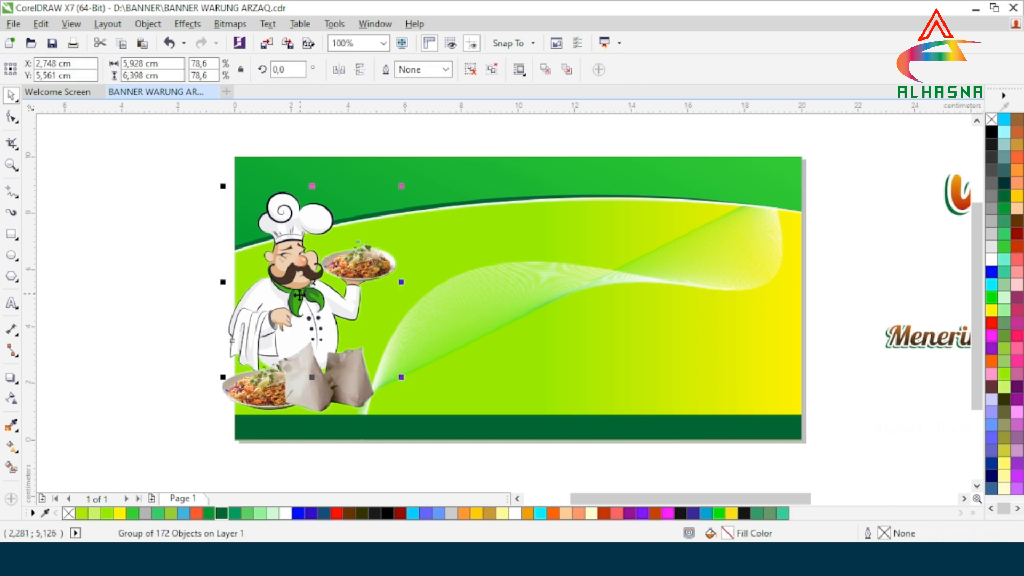
{"action": "right_click", "coordinate": [299, 294]}
{"action": "left_click", "coordinate": [346, 178]}
{"action": "left_click", "coordinate": [280, 172]}
{"action": "left_click", "coordinate": [162, 273]}
Step: PowerClip the food plates group inside the banner frame
{"action": "left_click", "coordinate": [301, 382]}
{"action": "right_click", "coordinate": [302, 381]}
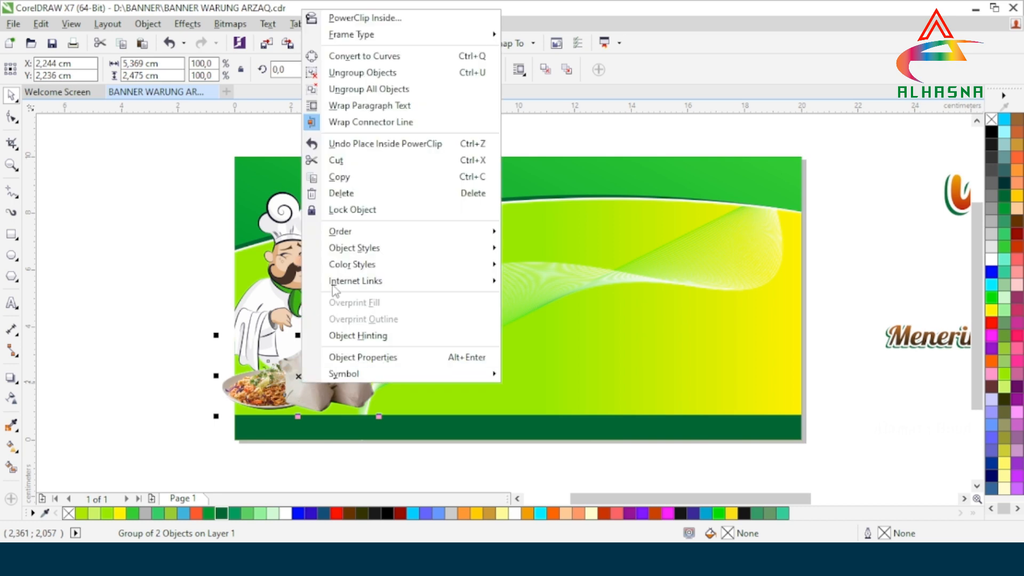
{"action": "left_click", "coordinate": [347, 17]}
{"action": "left_click", "coordinate": [245, 175]}
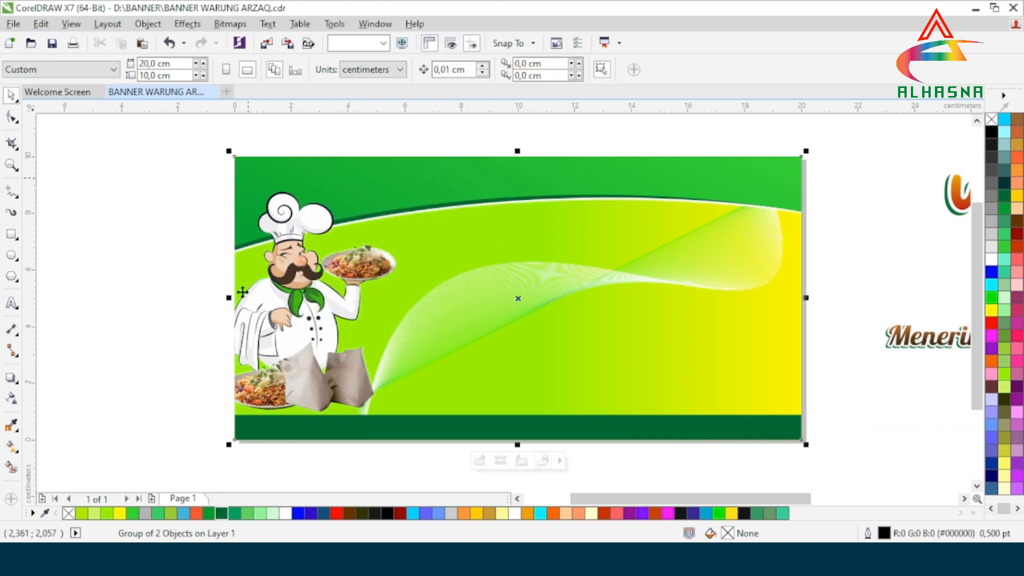
{"action": "left_click", "coordinate": [146, 304]}
{"action": "scroll", "coordinate": [426, 358], "scroll_direction": "down", "scroll_amount": 2}
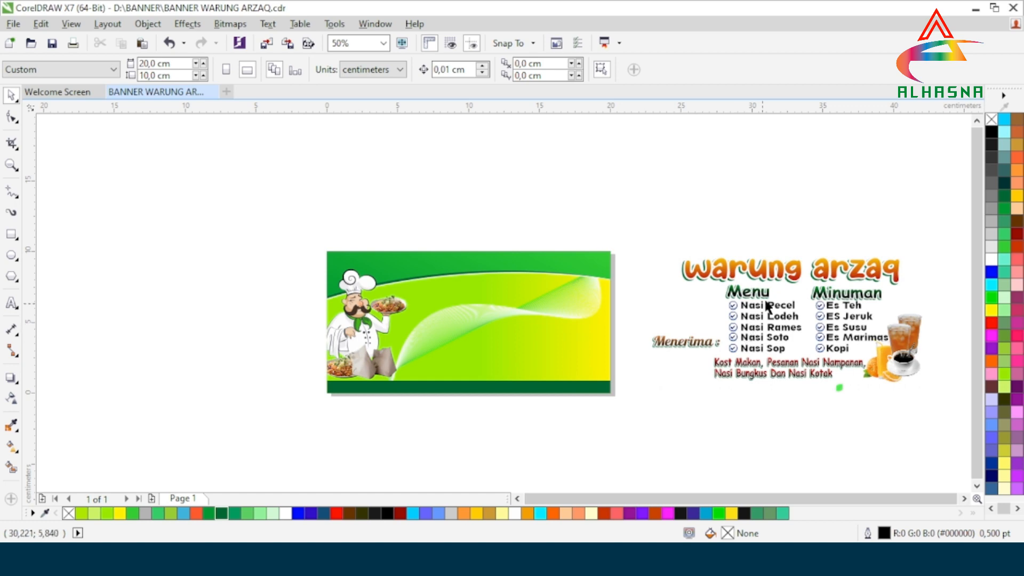
Step: Drag the warung arzaq title onto the banner's top edge and nudge it slightly up
{"action": "left_click", "coordinate": [797, 273]}
{"action": "left_click_drag", "start_coordinate": [795, 270], "coordinate": [493, 271]}
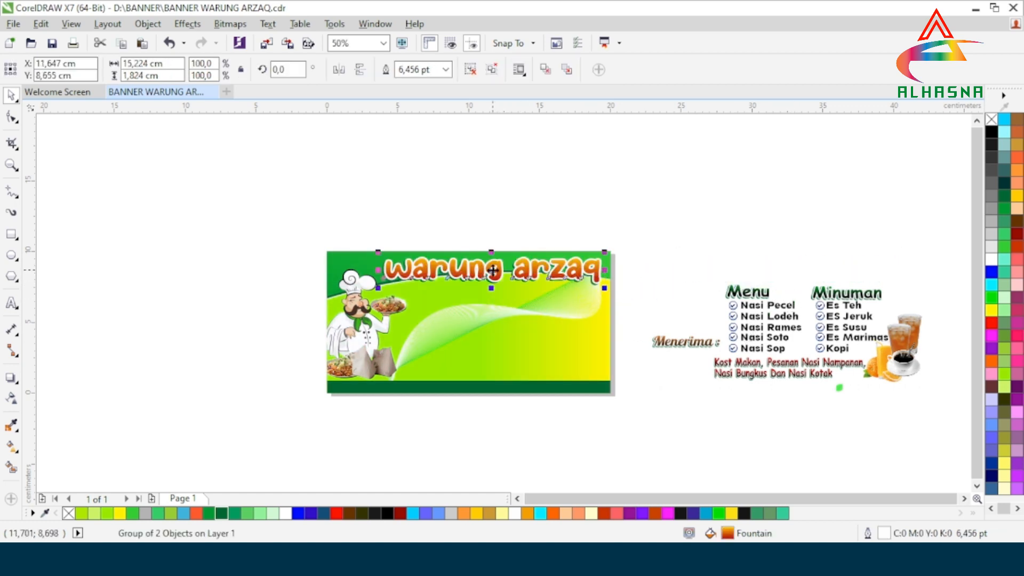
{"action": "scroll", "coordinate": [481, 274], "scroll_direction": "up", "scroll_amount": 2}
{"action": "mouse_move", "coordinate": [504, 268]}
{"action": "left_mouse_down"}
{"action": "mouse_move", "coordinate": [487, 263]}
{"action": "mouse_move", "coordinate": [488, 273]}
{"action": "left_mouse_up"}
{"action": "key", "text": "Up"}
{"action": "key", "text": "Up"}
{"action": "key", "text": "Up"}
{"action": "key", "text": "Up"}
{"action": "key", "text": "Up"}
{"action": "key", "text": "Up"}
{"action": "key", "text": "Up"}
{"action": "key", "text": "Up"}
{"action": "key", "text": "Up"}
{"action": "key", "text": "Up"}
{"action": "key", "text": "Up"}
{"action": "key", "text": "Up"}
{"action": "key", "text": "Up"}
{"action": "key", "text": "Up"}
{"action": "key", "text": "Up"}
{"action": "scroll", "coordinate": [507, 315], "scroll_direction": "down", "scroll_amount": 1}
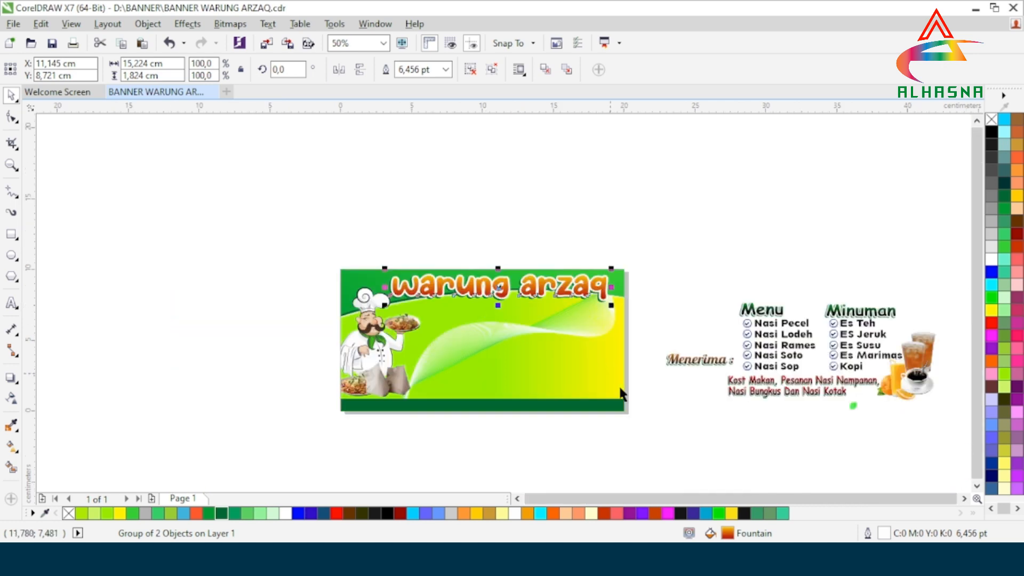
{"action": "left_click", "coordinate": [809, 471]}
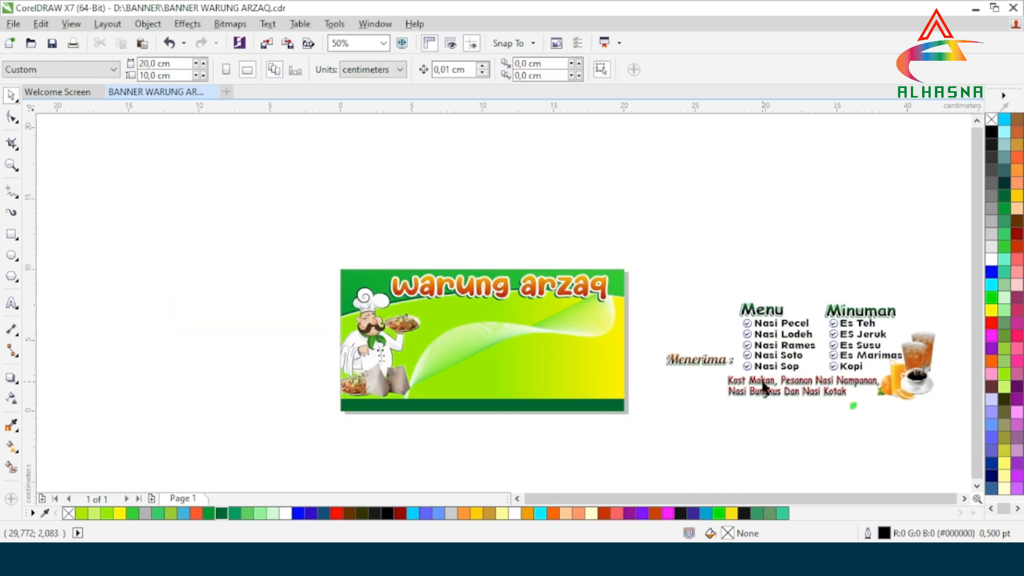
{"action": "left_click", "coordinate": [918, 386]}
{"action": "left_click_drag", "start_coordinate": [915, 377], "coordinate": [599, 373]}
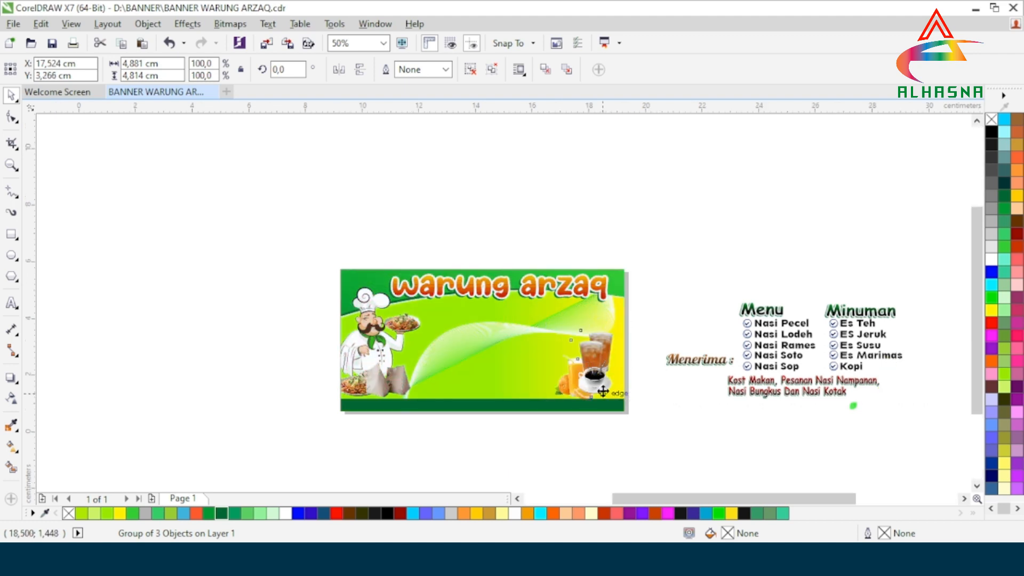
{"action": "scroll", "coordinate": [597, 377], "scroll_direction": "up", "scroll_amount": 2}
{"action": "left_click_drag", "start_coordinate": [574, 341], "coordinate": [592, 340]}
{"action": "scroll", "coordinate": [609, 345], "scroll_direction": "down", "scroll_amount": 1}
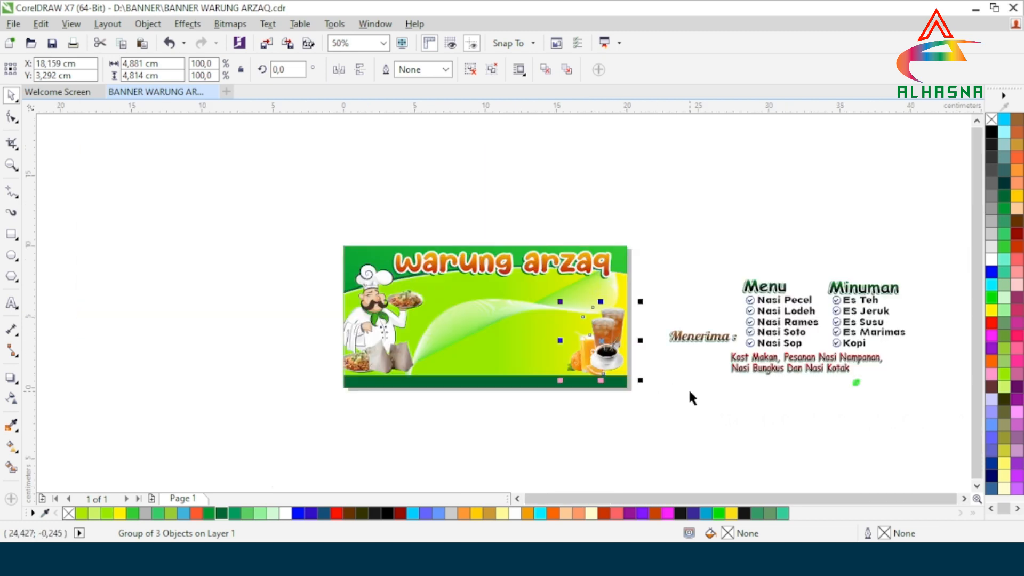
{"action": "left_click", "coordinate": [688, 389]}
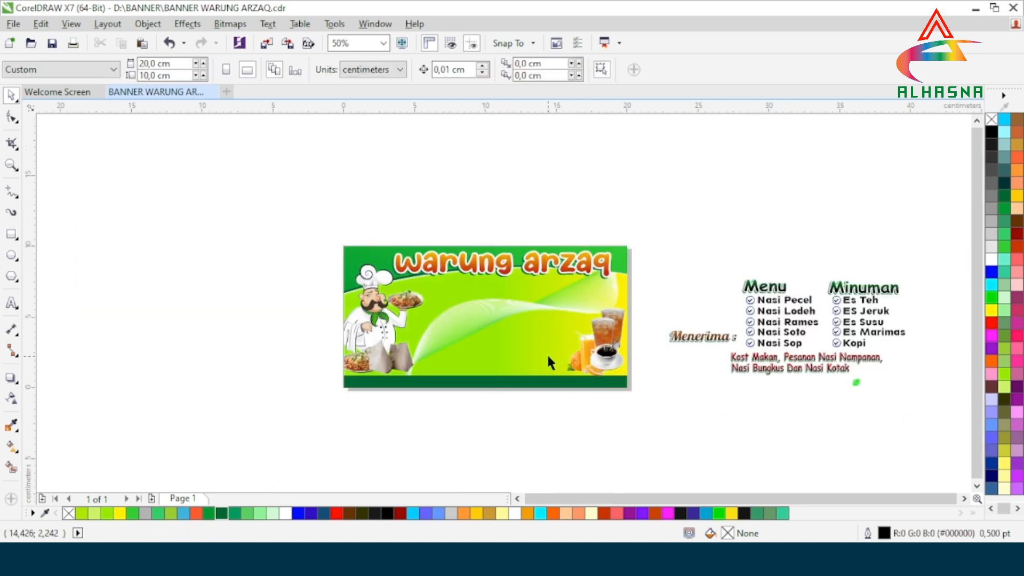
{"action": "scroll", "coordinate": [517, 345], "scroll_direction": "up", "scroll_amount": 1}
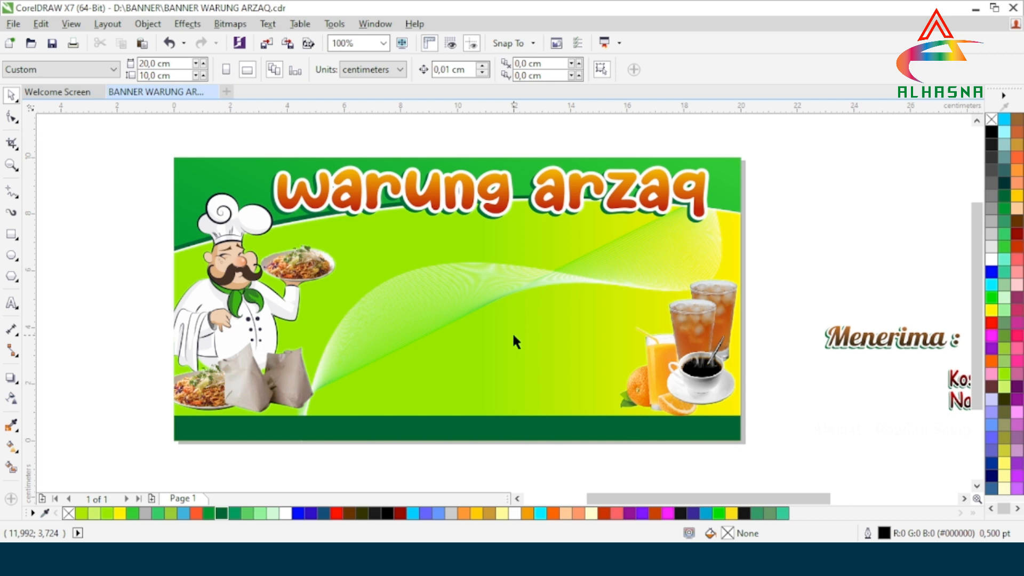
{"action": "scroll", "coordinate": [438, 337], "scroll_direction": "down", "scroll_amount": 1}
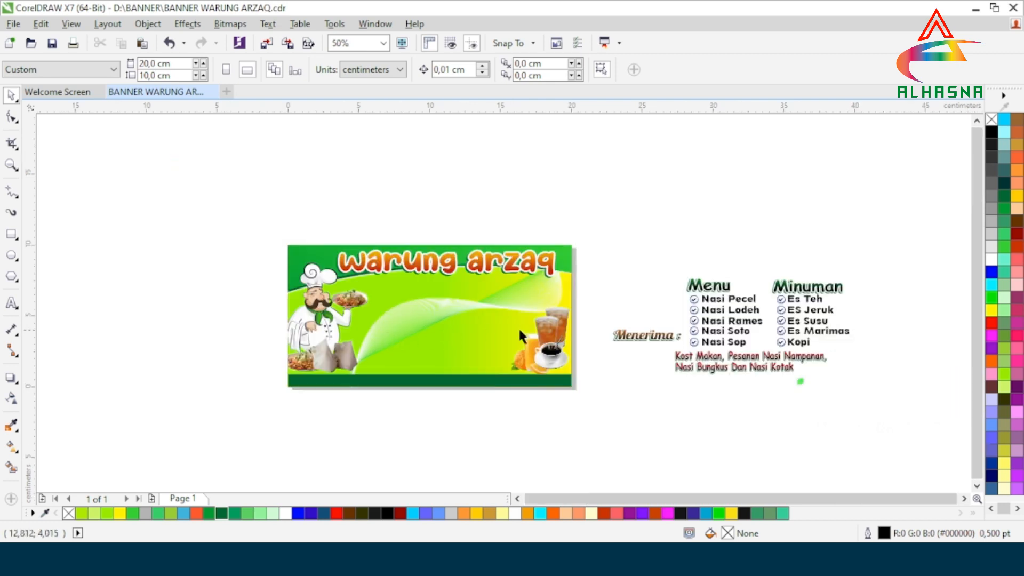
Step: Drag the Menu and Minuman lists onto the banner beside the chef, below the title
{"action": "left_click", "coordinate": [730, 318]}
{"action": "left_click_drag", "start_coordinate": [769, 313], "coordinate": [451, 320]}
{"action": "scroll", "coordinate": [437, 322], "scroll_direction": "up", "scroll_amount": 2}
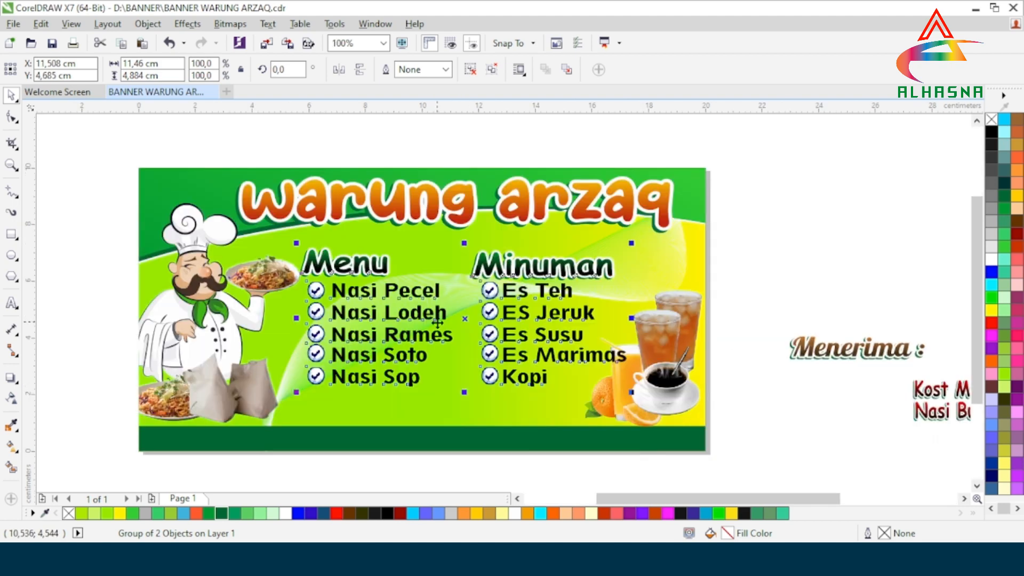
{"action": "left_click_drag", "start_coordinate": [466, 319], "coordinate": [463, 306]}
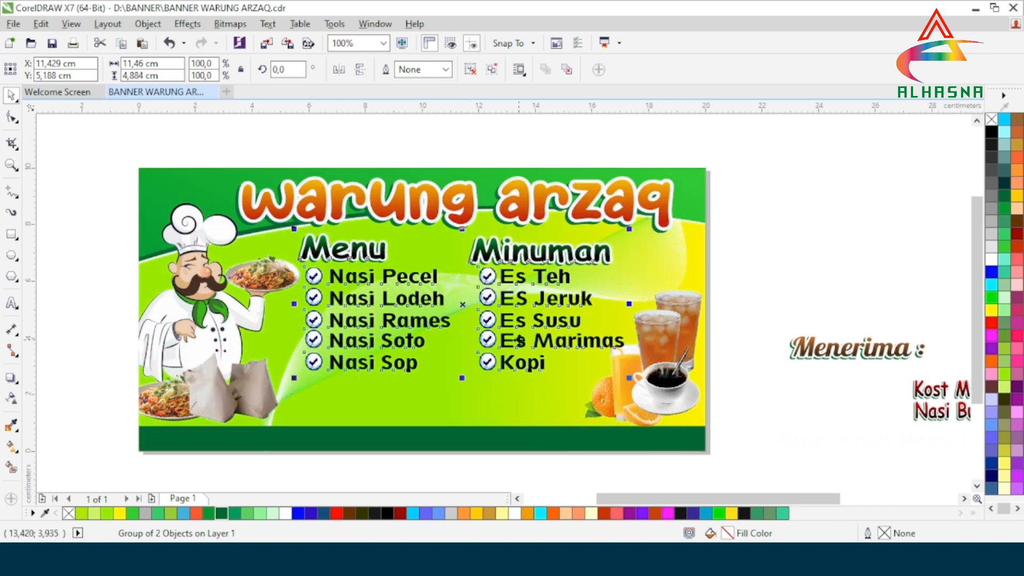
{"action": "left_click_drag", "start_coordinate": [515, 340], "coordinate": [527, 345]}
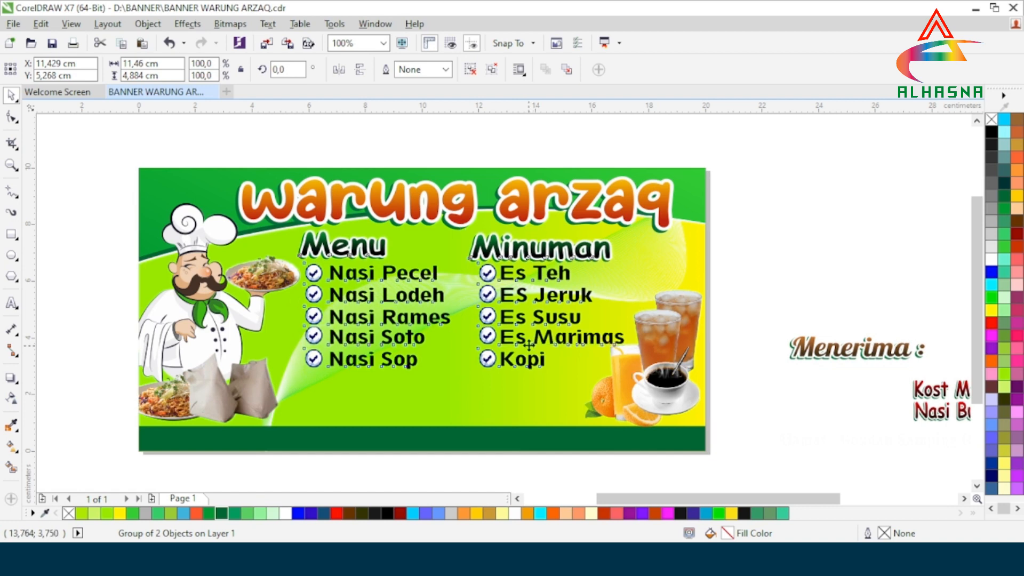
{"action": "scroll", "coordinate": [528, 345], "scroll_direction": "down", "scroll_amount": 2}
{"action": "scroll", "coordinate": [536, 387], "scroll_direction": "up", "scroll_amount": 2}
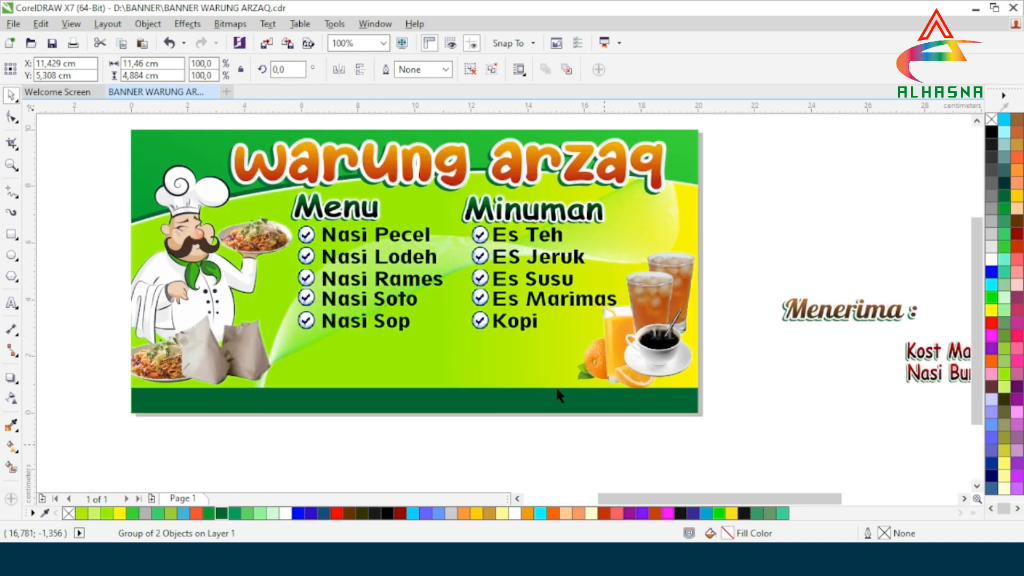
{"action": "key", "text": "Escape"}
{"action": "scroll", "coordinate": [517, 334], "scroll_direction": "down", "scroll_amount": 1}
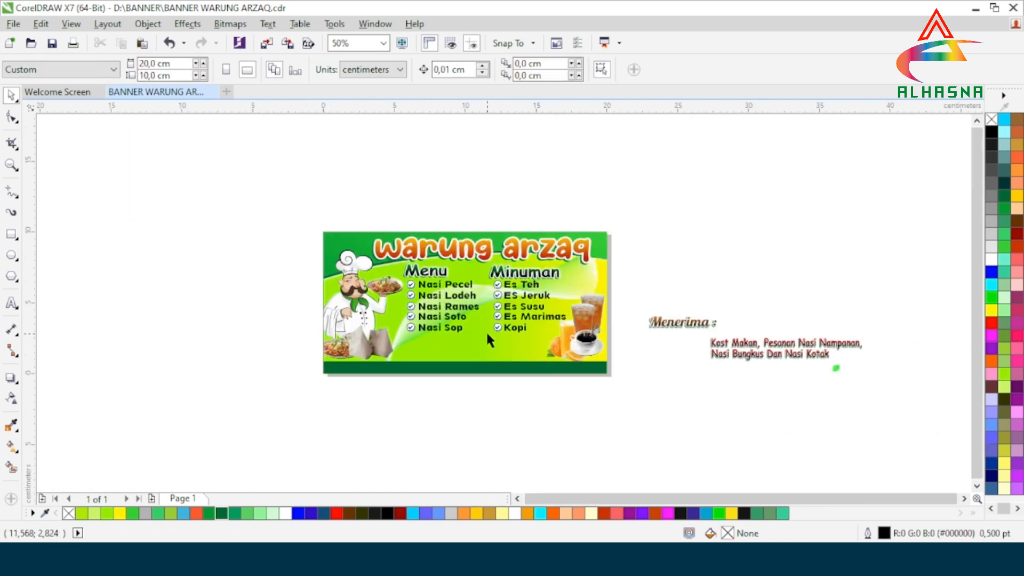
Step: Move the 'Menerima :' label onto the chef and fine-tune its position
{"action": "scroll", "coordinate": [768, 377], "scroll_direction": "up", "scroll_amount": 1}
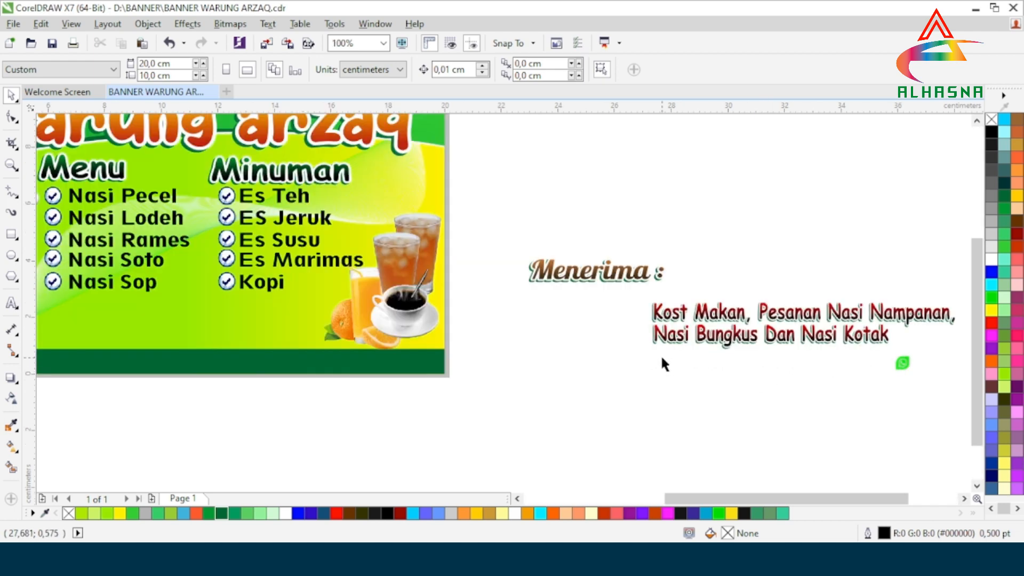
{"action": "scroll", "coordinate": [663, 361], "scroll_direction": "down", "scroll_amount": 1}
{"action": "left_click", "coordinate": [638, 316]}
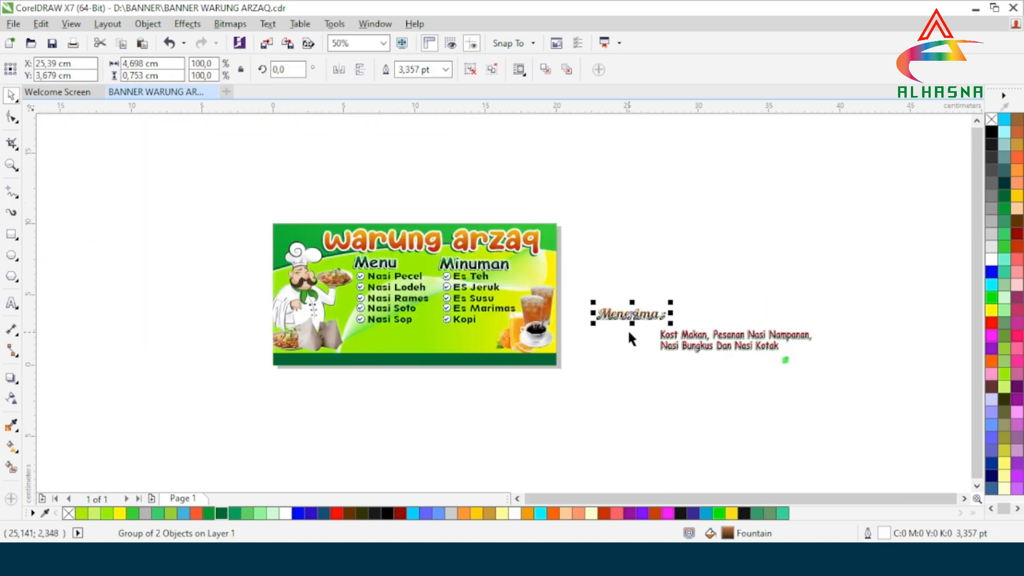
{"action": "left_click_drag", "start_coordinate": [633, 314], "coordinate": [313, 315]}
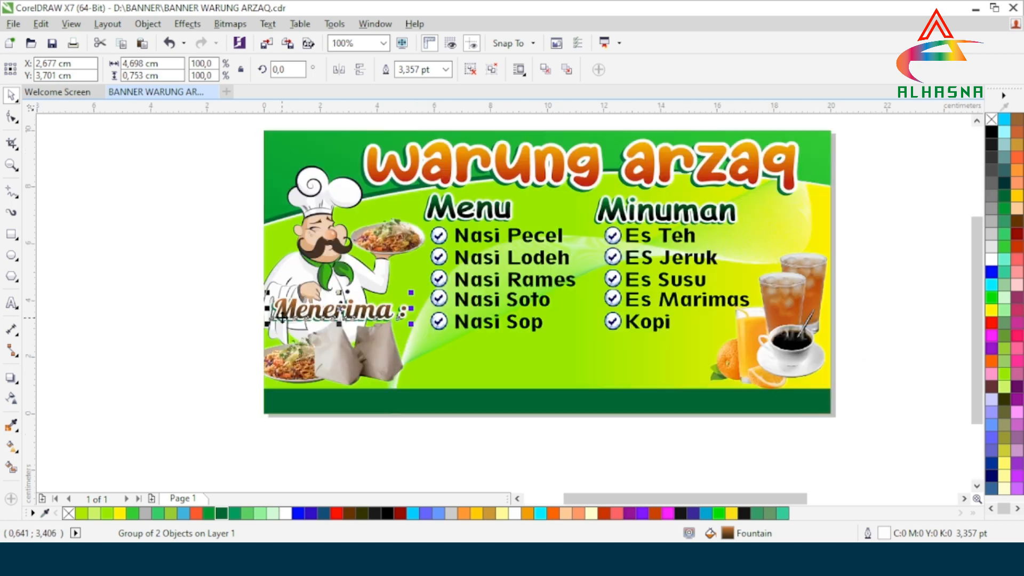
{"action": "scroll", "coordinate": [282, 317], "scroll_direction": "up", "scroll_amount": 1}
{"action": "scroll", "coordinate": [282, 317], "scroll_direction": "up", "scroll_amount": 1}
{"action": "left_click_drag", "start_coordinate": [396, 301], "coordinate": [408, 296]}
{"action": "scroll", "coordinate": [437, 324], "scroll_direction": "down", "scroll_amount": 1}
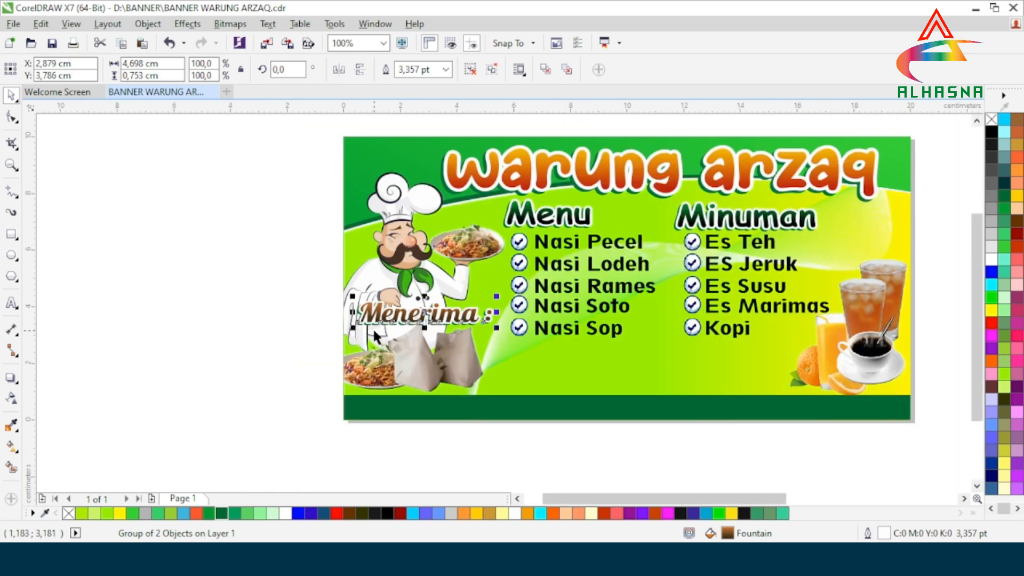
{"action": "left_click", "coordinate": [252, 373]}
Step: Place the Kost Makan ordering text under the menu lists
{"action": "scroll", "coordinate": [251, 352], "scroll_direction": "down", "scroll_amount": 1}
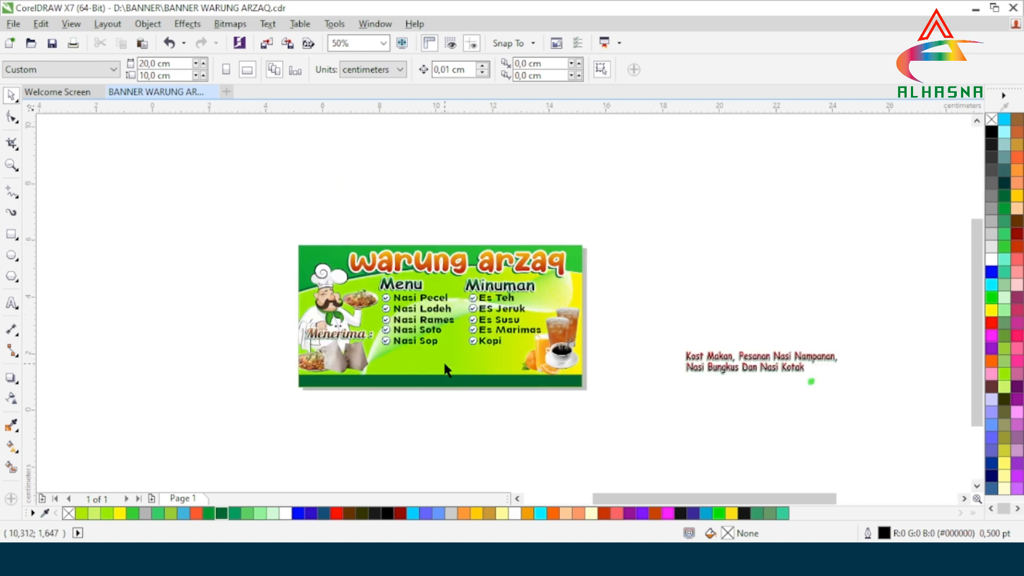
{"action": "scroll", "coordinate": [461, 362], "scroll_direction": "up", "scroll_amount": 1}
{"action": "left_click_drag", "start_coordinate": [944, 357], "coordinate": [319, 350]}
{"action": "scroll", "coordinate": [355, 350], "scroll_direction": "up", "scroll_amount": 1}
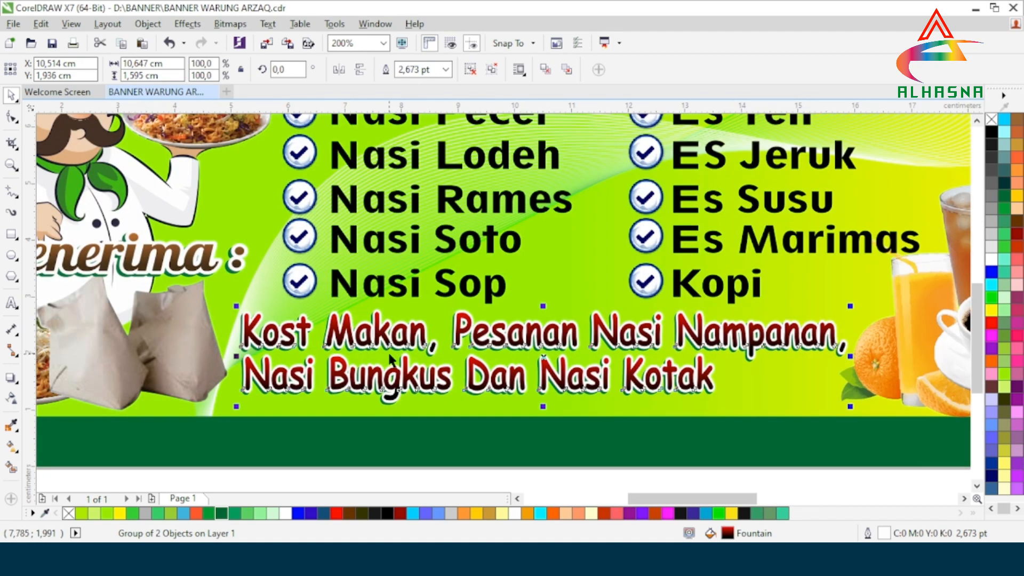
{"action": "scroll", "coordinate": [314, 346], "scroll_direction": "down", "scroll_amount": 1}
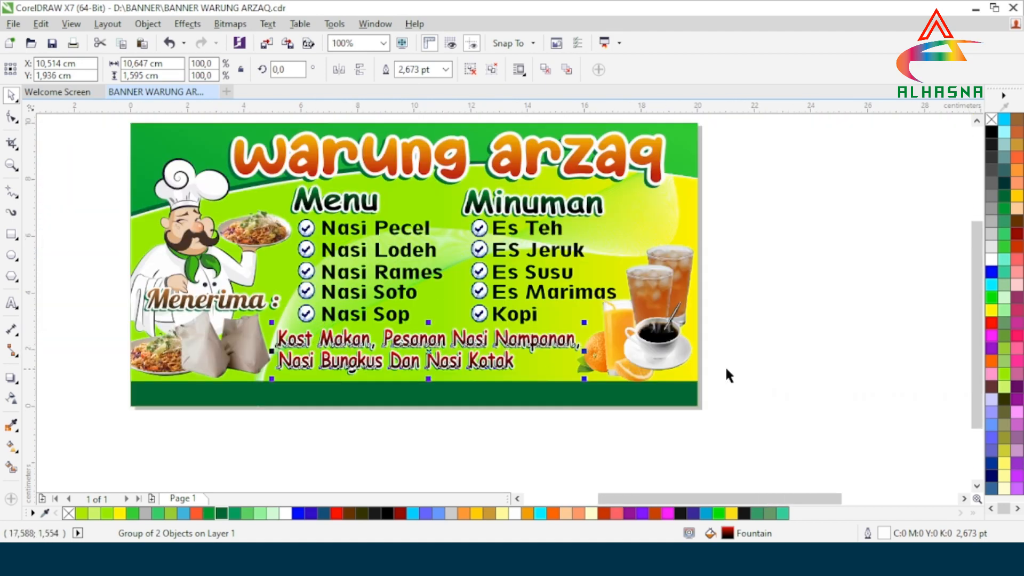
{"action": "key", "text": "Escape"}
{"action": "scroll", "coordinate": [433, 363], "scroll_direction": "down", "scroll_amount": 1}
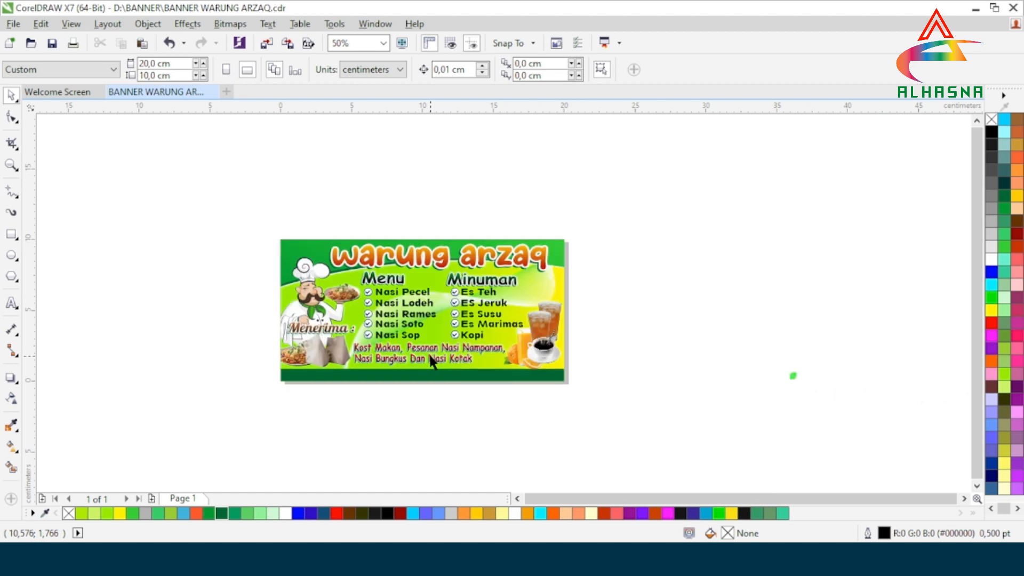
{"action": "scroll", "coordinate": [427, 373], "scroll_direction": "down", "scroll_amount": 1}
{"action": "scroll", "coordinate": [517, 384], "scroll_direction": "up", "scroll_amount": 1}
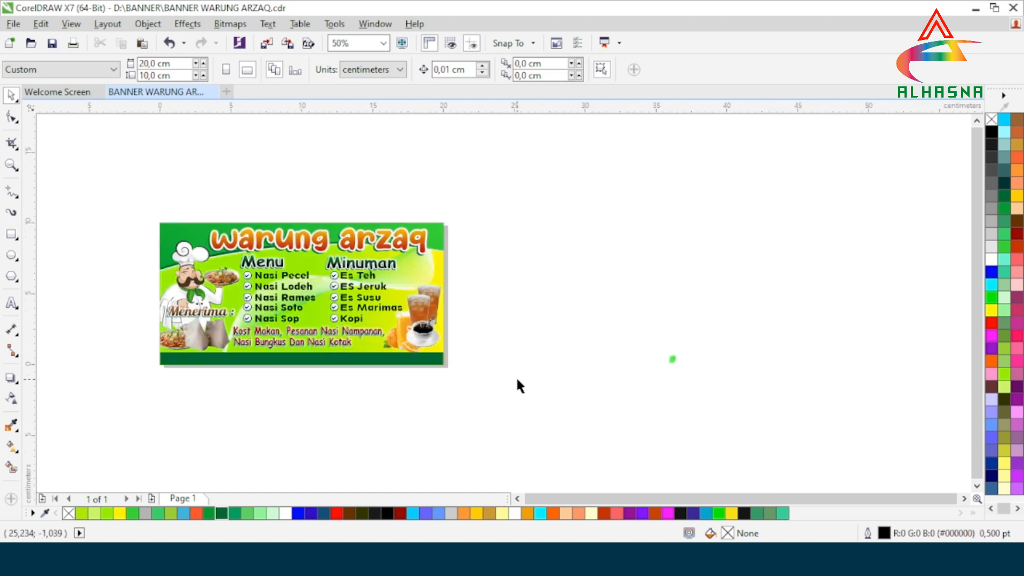
Step: Move the address and phone number onto the bottom strip, raising the phone slightly
{"action": "left_click_drag", "start_coordinate": [471, 288], "coordinate": [872, 407]}
{"action": "left_click_drag", "start_coordinate": [620, 362], "coordinate": [308, 360]}
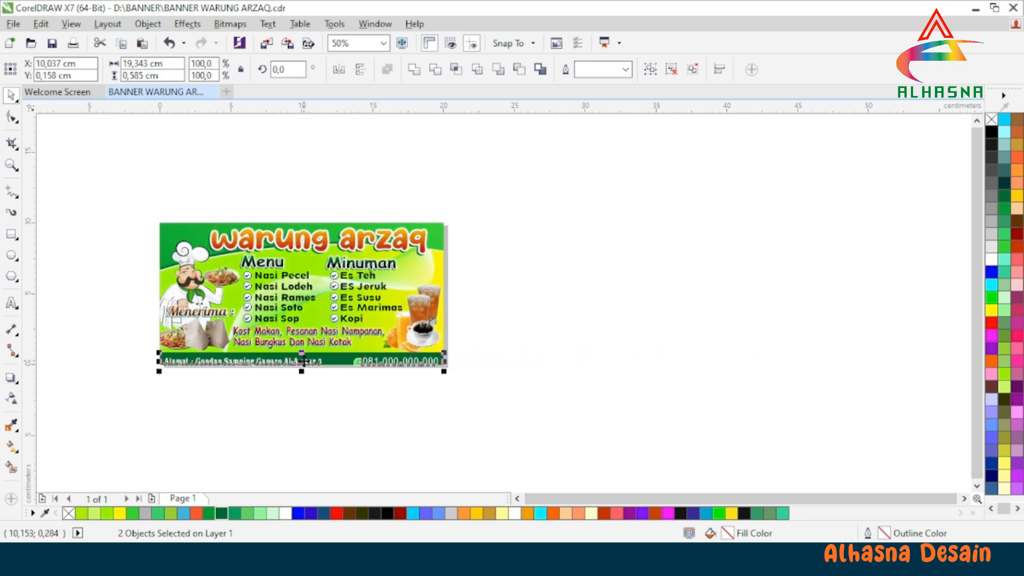
{"action": "scroll", "coordinate": [286, 367], "scroll_direction": "up", "scroll_amount": 1}
{"action": "left_click_drag", "start_coordinate": [643, 425], "coordinate": [412, 346]}
{"action": "scroll", "coordinate": [475, 390], "scroll_direction": "up", "scroll_amount": 1}
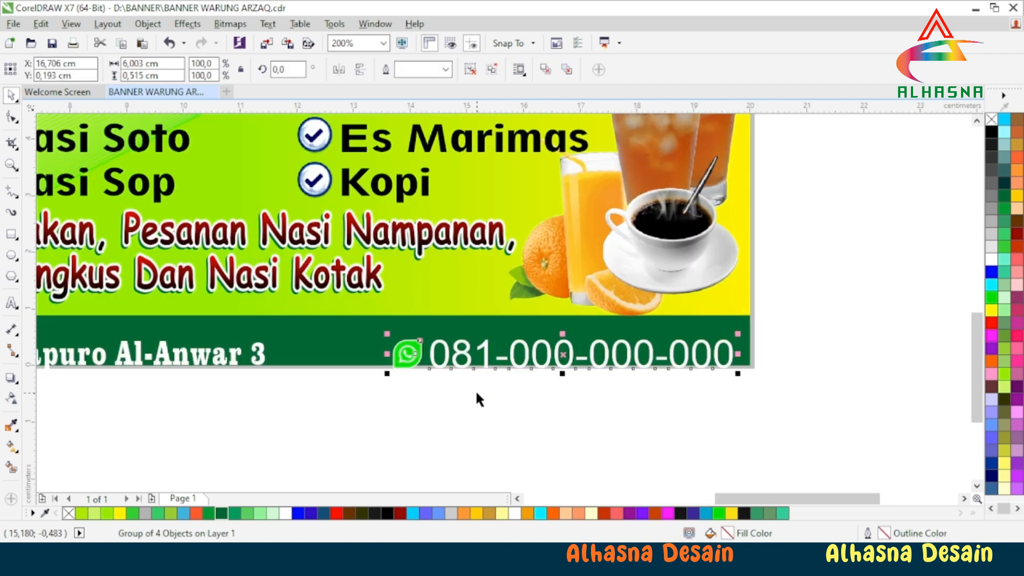
{"action": "left_click_drag", "start_coordinate": [564, 351], "coordinate": [565, 342]}
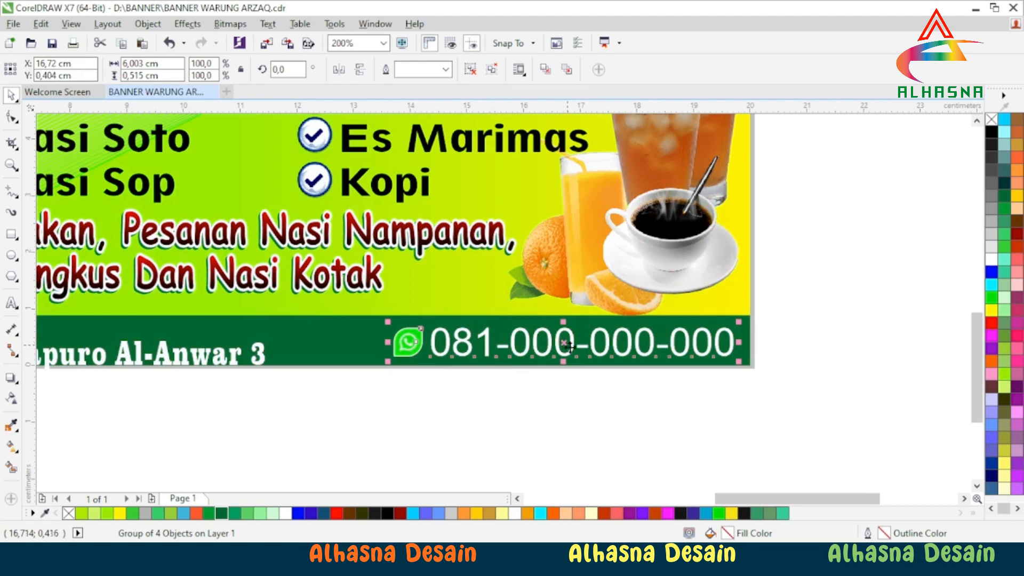
{"action": "left_click", "coordinate": [643, 399]}
Step: Raise the address line slightly within the dark green bottom strip
{"action": "scroll", "coordinate": [643, 399], "scroll_direction": "down", "scroll_amount": 1}
{"action": "scroll", "coordinate": [655, 394], "scroll_direction": "down", "scroll_amount": 1}
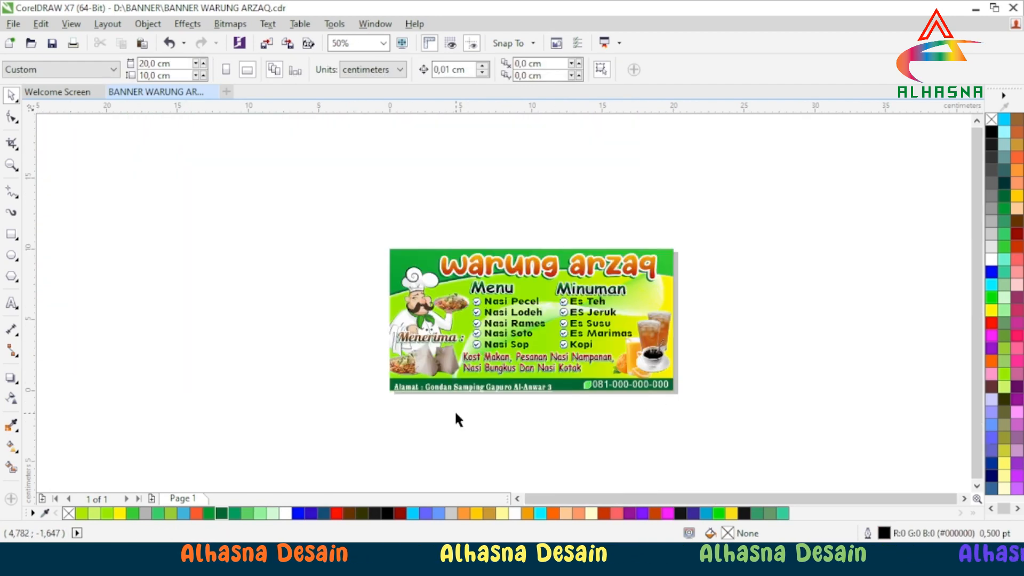
{"action": "scroll", "coordinate": [455, 409], "scroll_direction": "up", "scroll_amount": 1}
{"action": "left_click", "coordinate": [448, 367]}
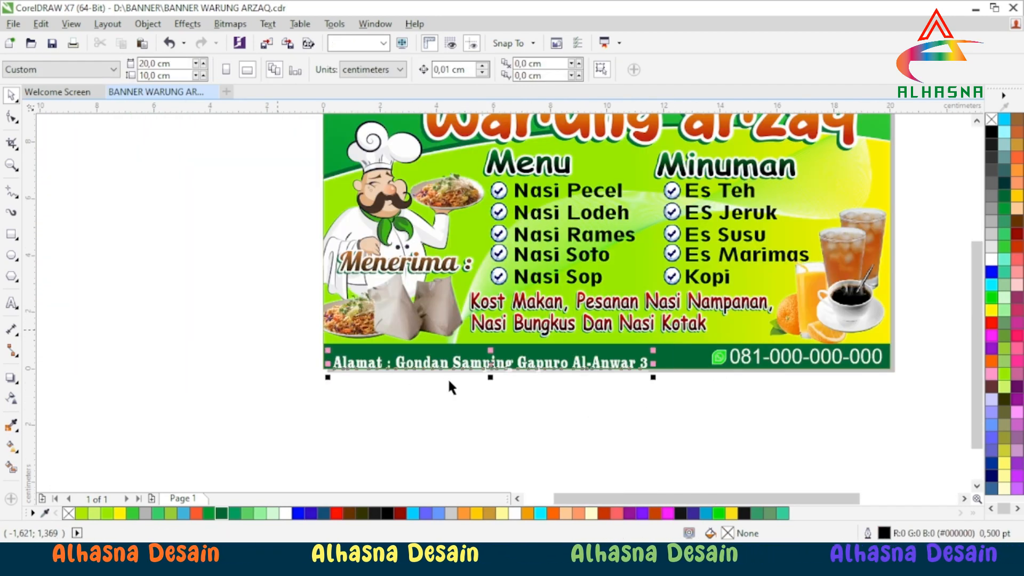
{"action": "scroll", "coordinate": [484, 365], "scroll_direction": "up", "scroll_amount": 1}
{"action": "left_click_drag", "start_coordinate": [528, 347], "coordinate": [527, 335]}
{"action": "left_click", "coordinate": [403, 385]}
{"action": "scroll", "coordinate": [479, 385], "scroll_direction": "down", "scroll_amount": 3}
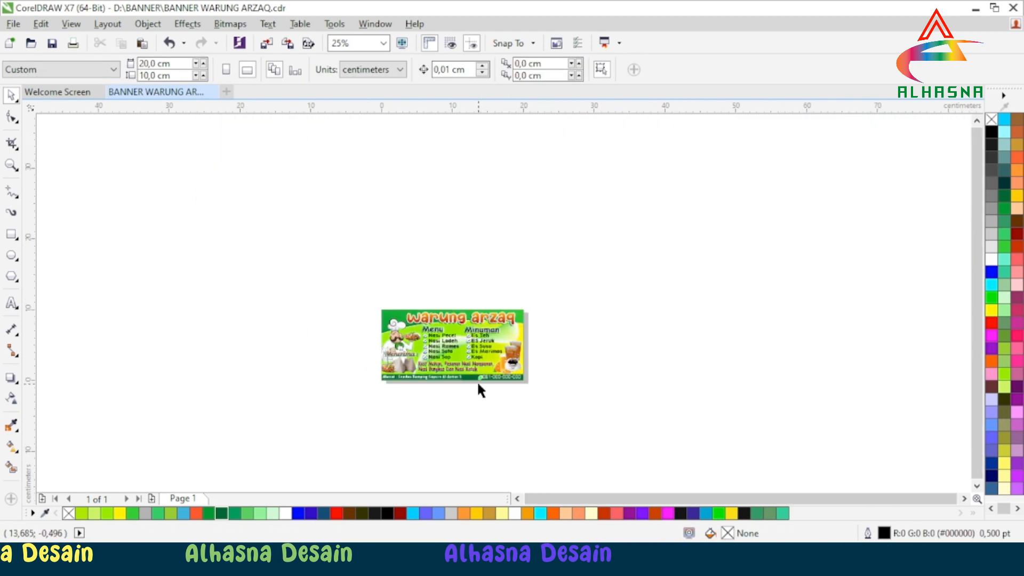
{"action": "scroll", "coordinate": [477, 380], "scroll_direction": "up", "scroll_amount": 1}
{"action": "scroll", "coordinate": [460, 371], "scroll_direction": "up", "scroll_amount": 1}
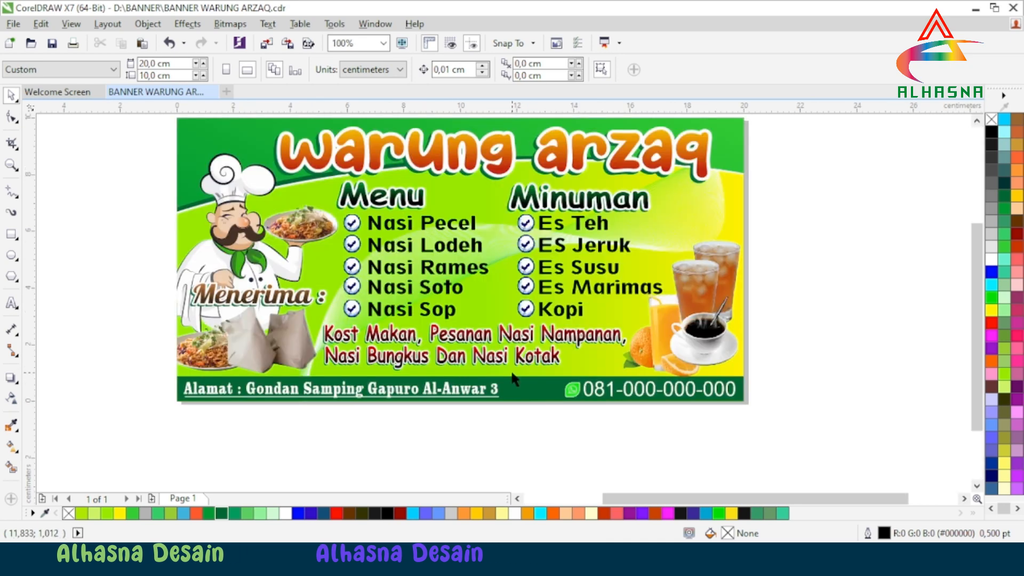
Step: Ungroup all parts of the warung arzaq title group
{"action": "scroll", "coordinate": [427, 338], "scroll_direction": "down", "scroll_amount": 1}
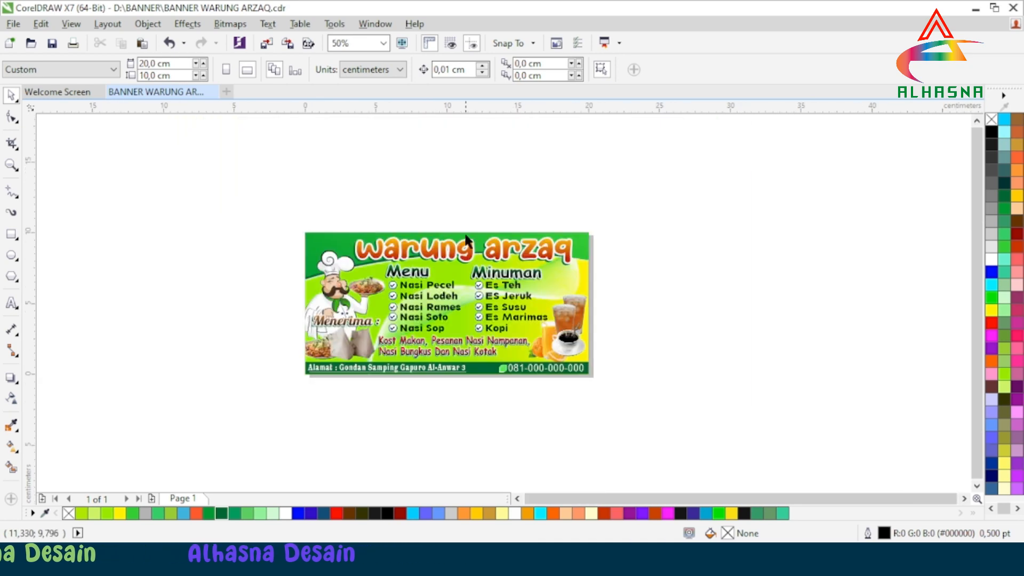
{"action": "scroll", "coordinate": [462, 231], "scroll_direction": "up", "scroll_amount": 1}
{"action": "left_click", "coordinate": [452, 268]}
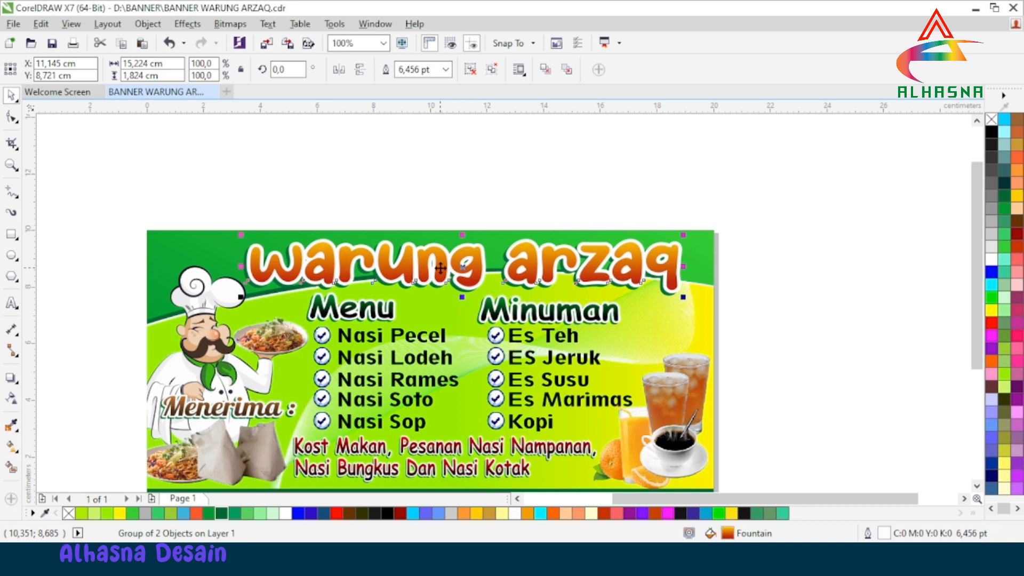
{"action": "right_click", "coordinate": [443, 266]}
{"action": "left_click", "coordinate": [455, 251]}
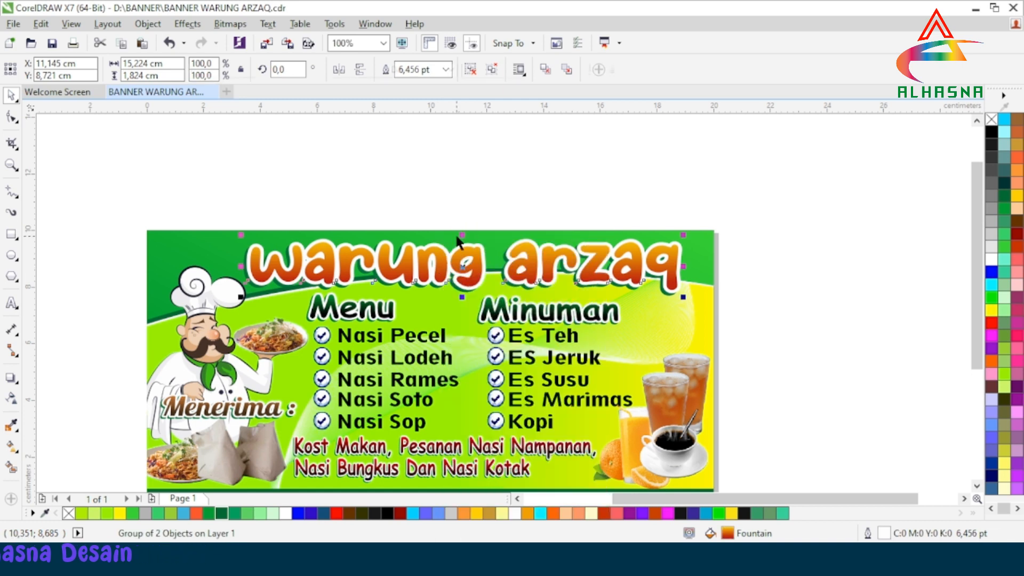
{"action": "left_click", "coordinate": [502, 200]}
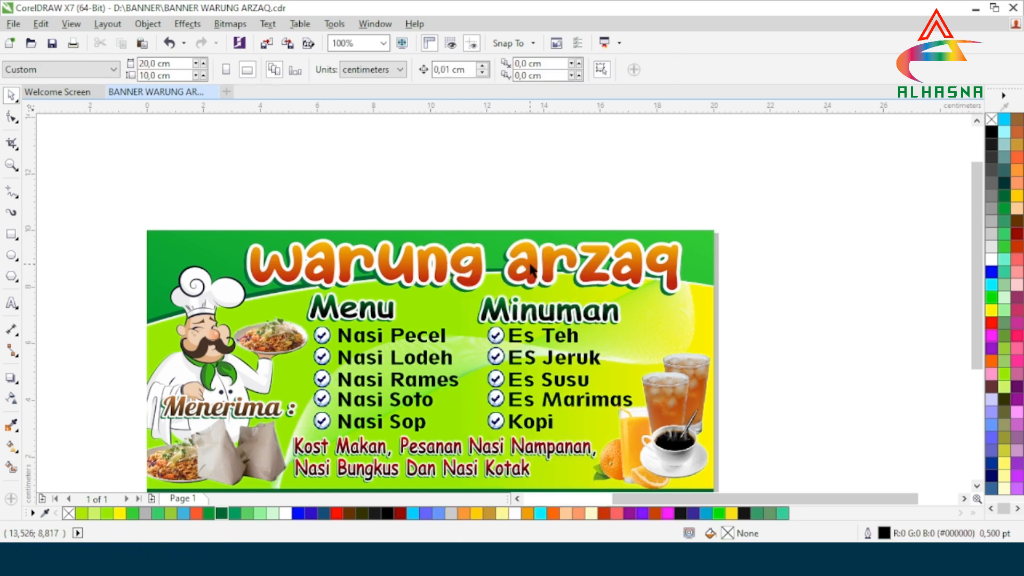
Step: Highlight the word 'arzaq' in the title text, then leave text editing
{"action": "left_click", "coordinate": [530, 268]}
{"action": "left_click", "coordinate": [13, 305]}
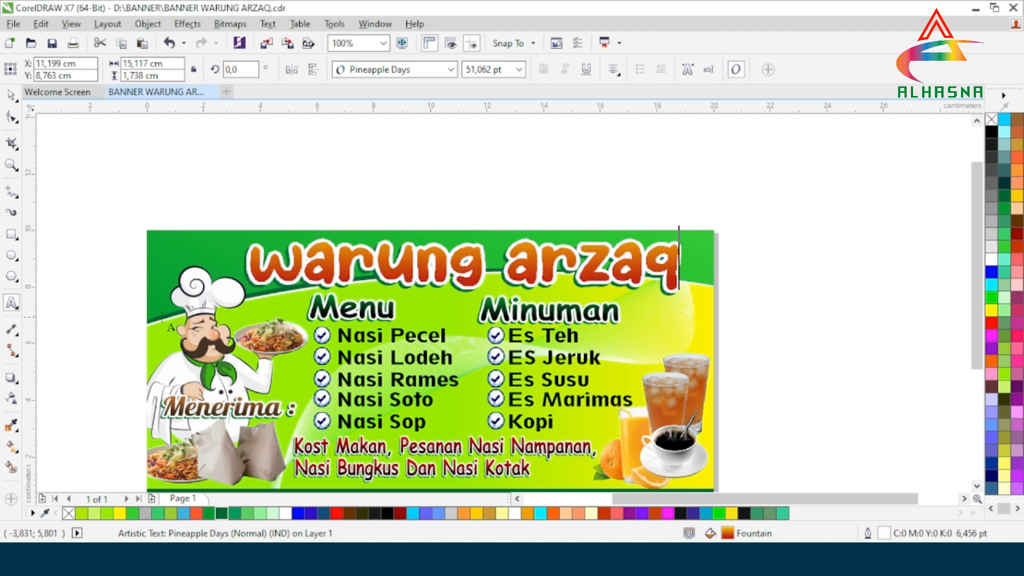
{"action": "left_click_drag", "start_coordinate": [669, 268], "coordinate": [504, 269]}
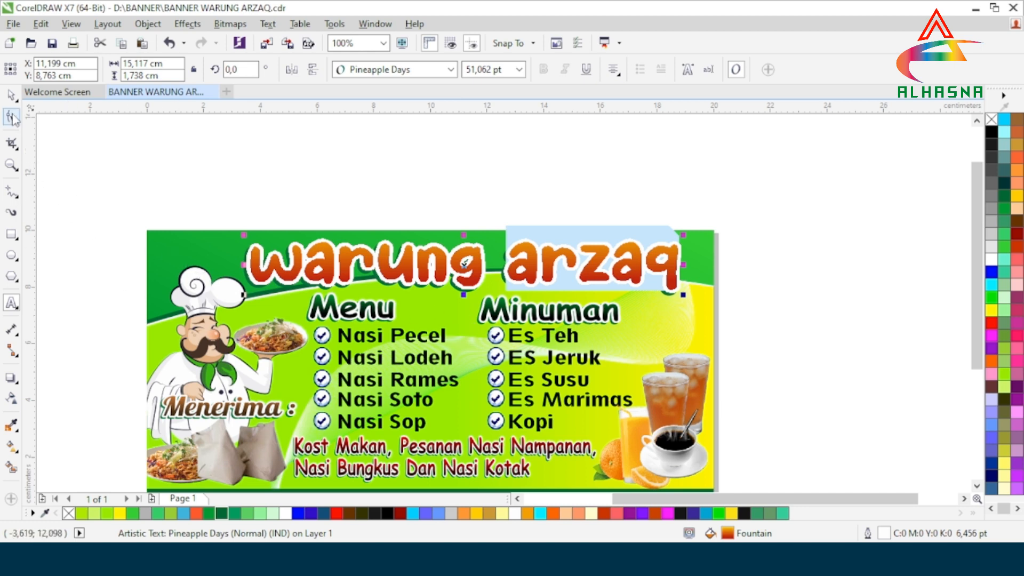
{"action": "left_click", "coordinate": [11, 97]}
{"action": "left_click", "coordinate": [496, 160]}
Step: Select the green shadow copy of the title with the Text tool
{"action": "scroll", "coordinate": [531, 290], "scroll_direction": "up", "scroll_amount": 2}
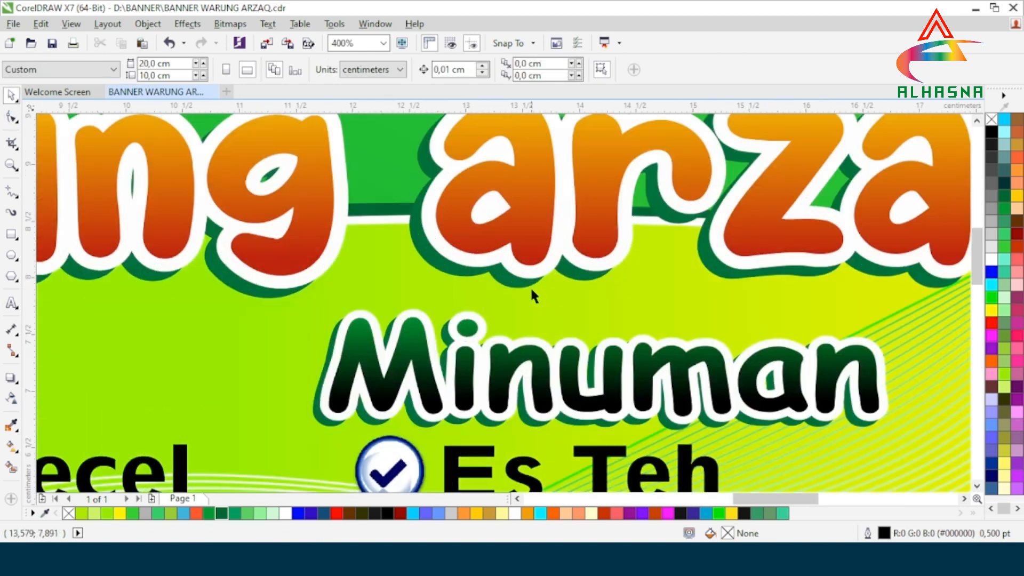
{"action": "left_click", "coordinate": [517, 283]}
{"action": "scroll", "coordinate": [518, 283], "scroll_direction": "down", "scroll_amount": 2}
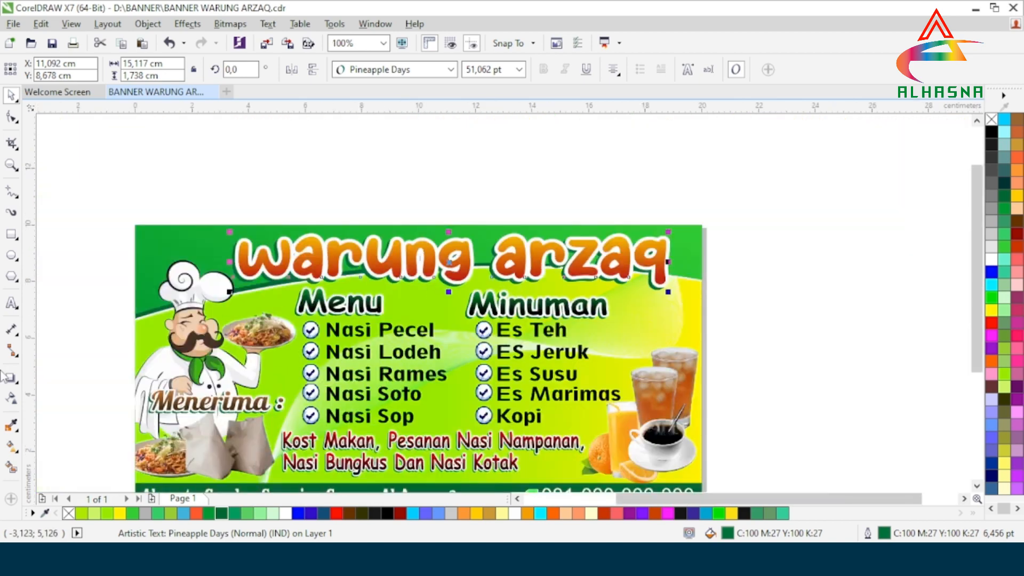
{"action": "left_click", "coordinate": [12, 302]}
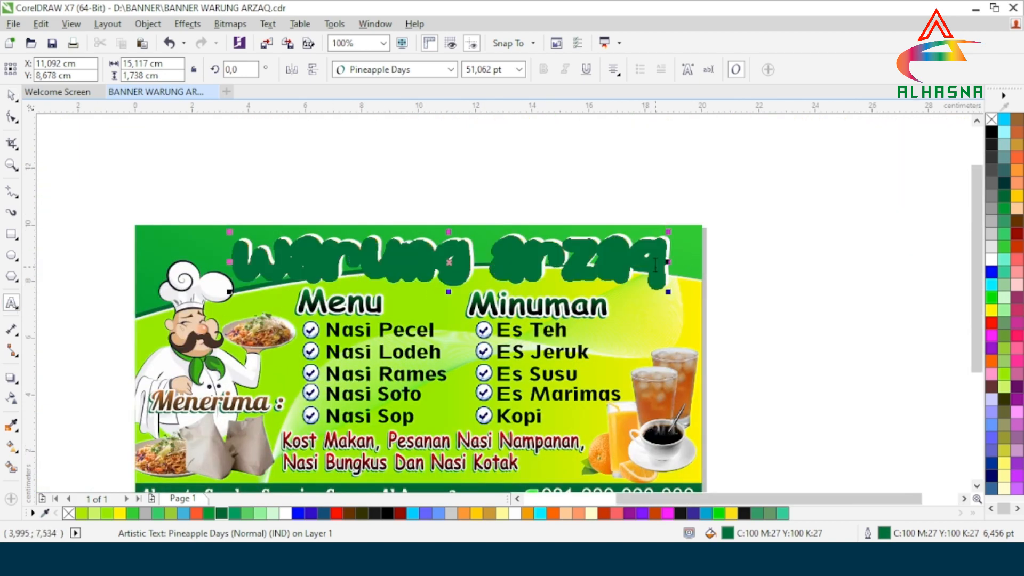
{"action": "scroll", "coordinate": [655, 264], "scroll_direction": "up", "scroll_amount": 1}
Step: Replace 'arzaq' with 'makan' in the green shadow title
{"action": "left_click_drag", "start_coordinate": [675, 256], "coordinate": [333, 256]}
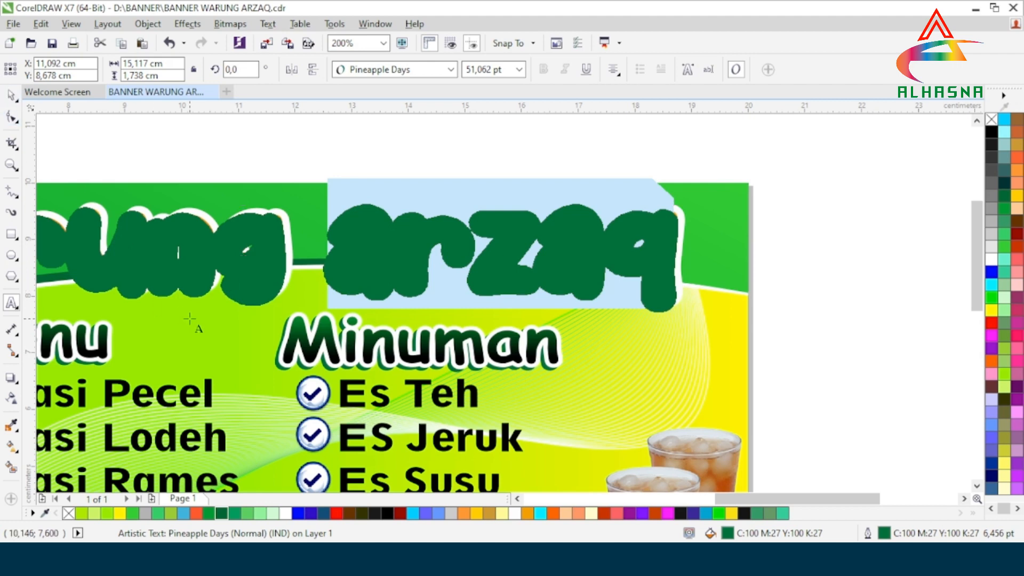
{"action": "type", "text": "Ma"}
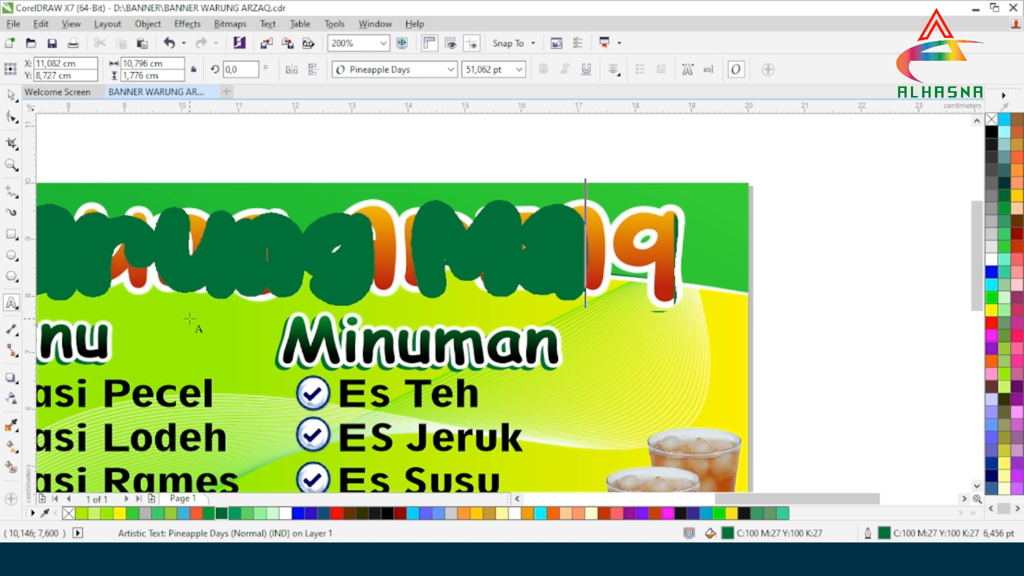
{"action": "key", "text": "BackSpace"}
{"action": "key", "text": "BackSpace"}
{"action": "type", "text": "ma"}
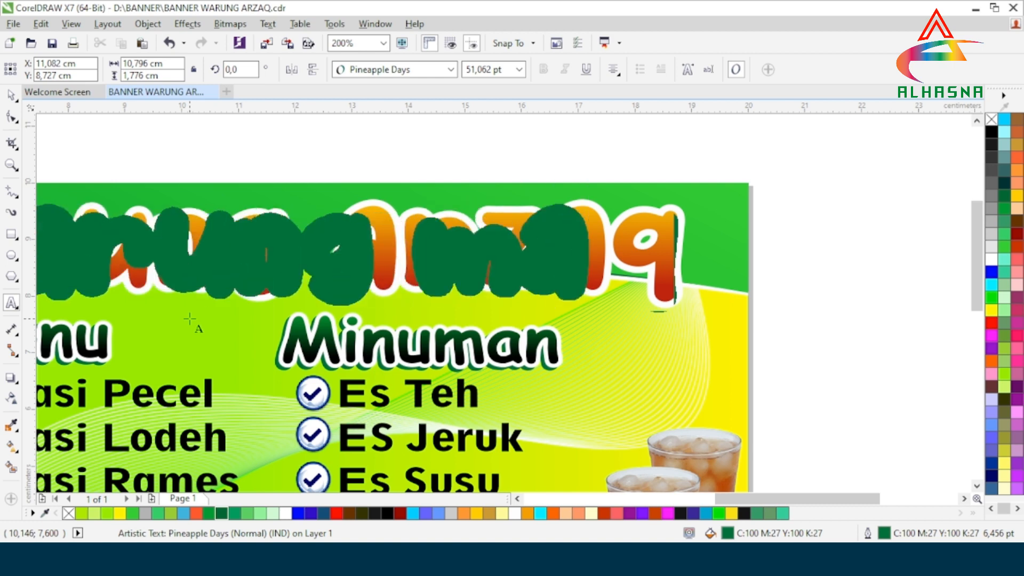
{"action": "type", "text": "kan"}
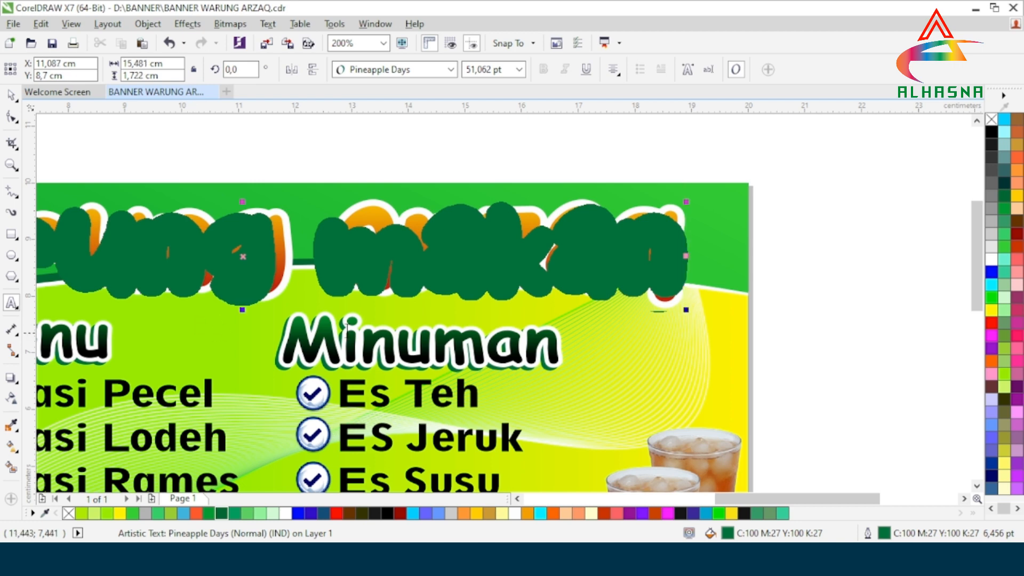
{"action": "scroll", "coordinate": [362, 326], "scroll_direction": "down", "scroll_amount": 1}
{"action": "scroll", "coordinate": [533, 328], "scroll_direction": "down", "scroll_amount": 1}
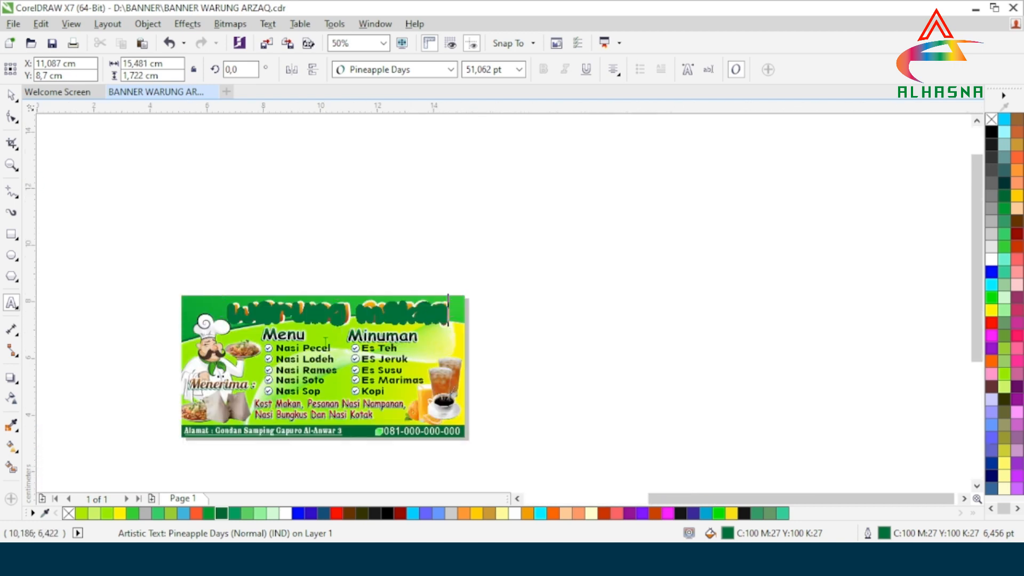
{"action": "scroll", "coordinate": [485, 340], "scroll_direction": "up", "scroll_amount": 1}
{"action": "left_click", "coordinate": [12, 96]}
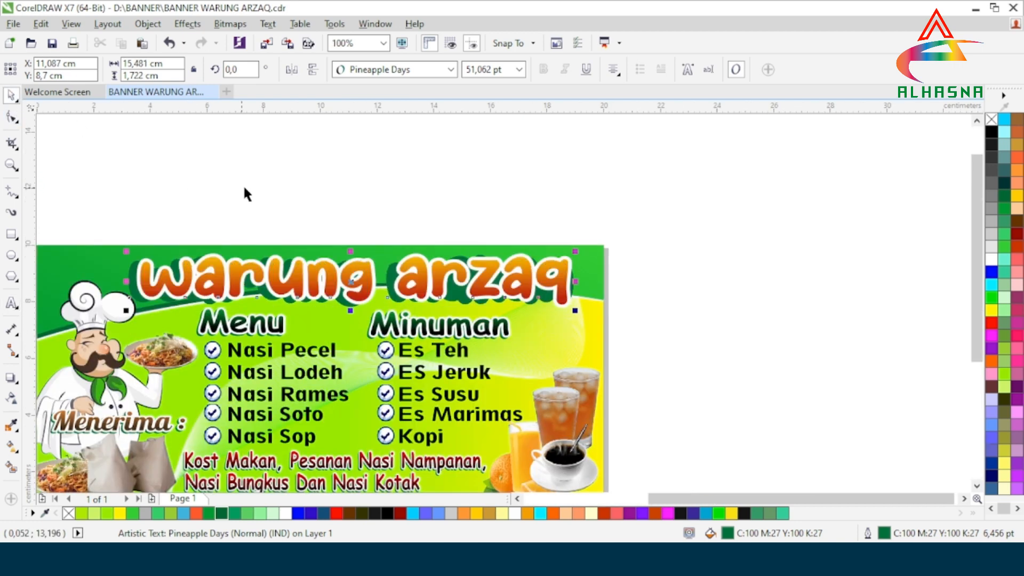
Step: Replace 'arzaq' with 'makan' in the orange title so it reads 'warung makan'
{"action": "left_click", "coordinate": [283, 209]}
{"action": "left_click", "coordinate": [437, 283]}
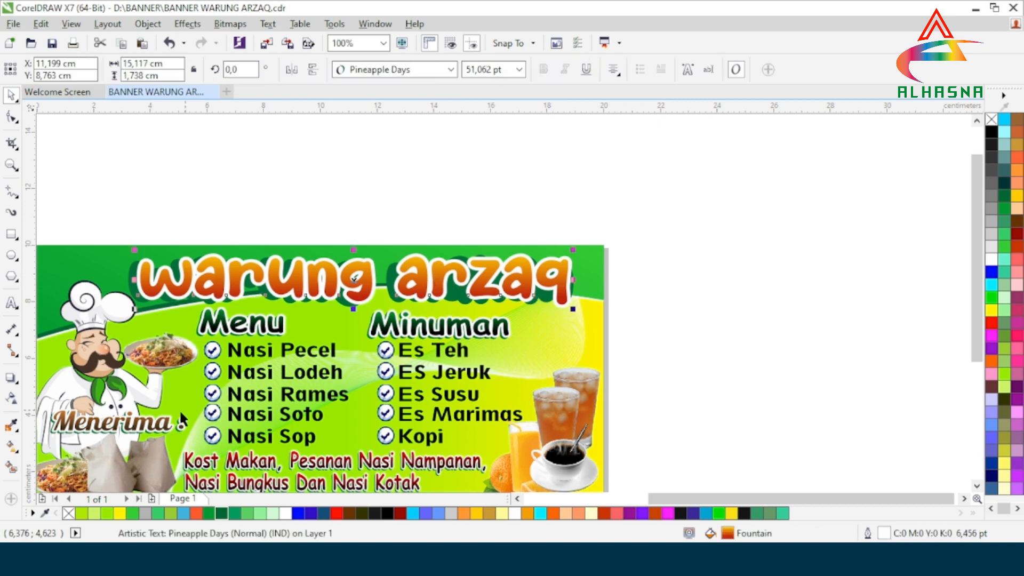
{"action": "left_click", "coordinate": [11, 302]}
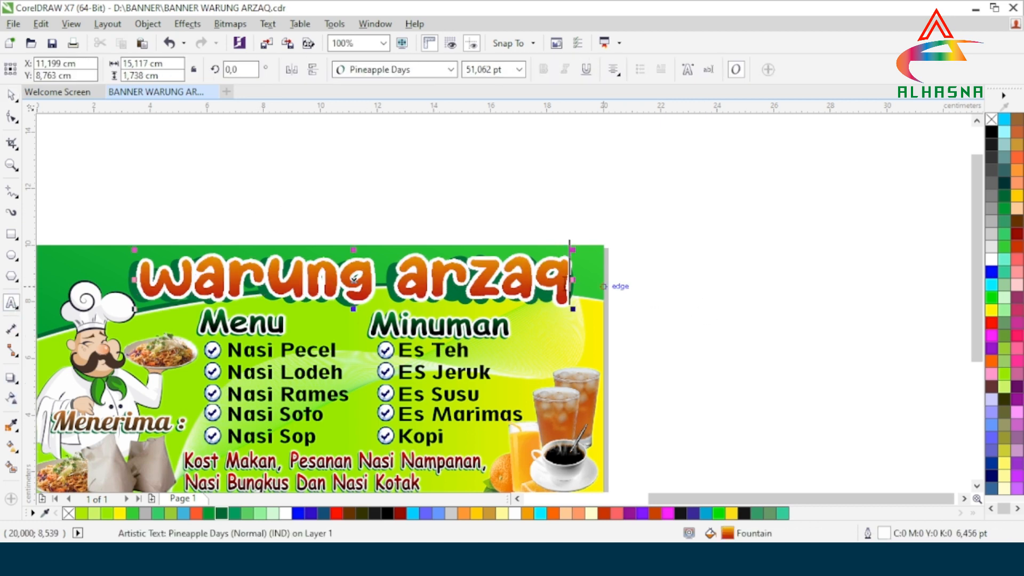
{"action": "left_click_drag", "start_coordinate": [603, 286], "coordinate": [431, 283]}
{"action": "key", "text": "BackSpace"}
{"action": "key", "text": "BackSpace"}
{"action": "type", "text": "m"}
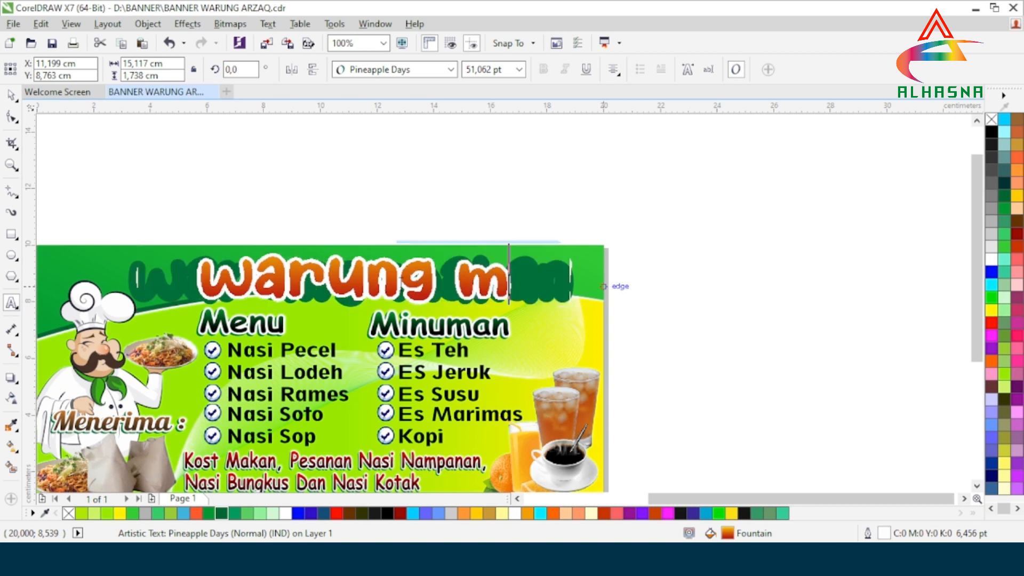
{"action": "type", "text": "akan"}
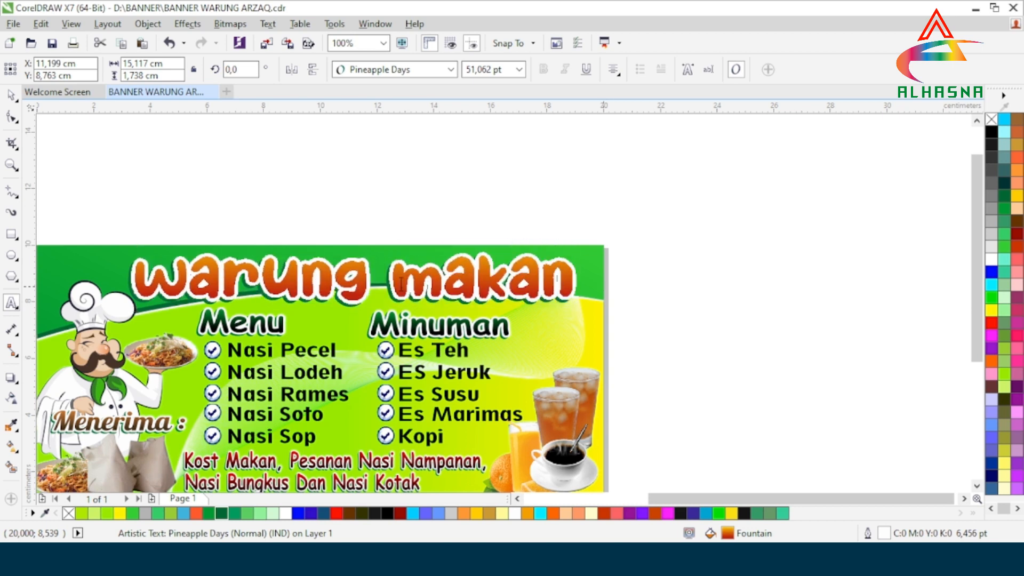
{"action": "left_click", "coordinate": [11, 96]}
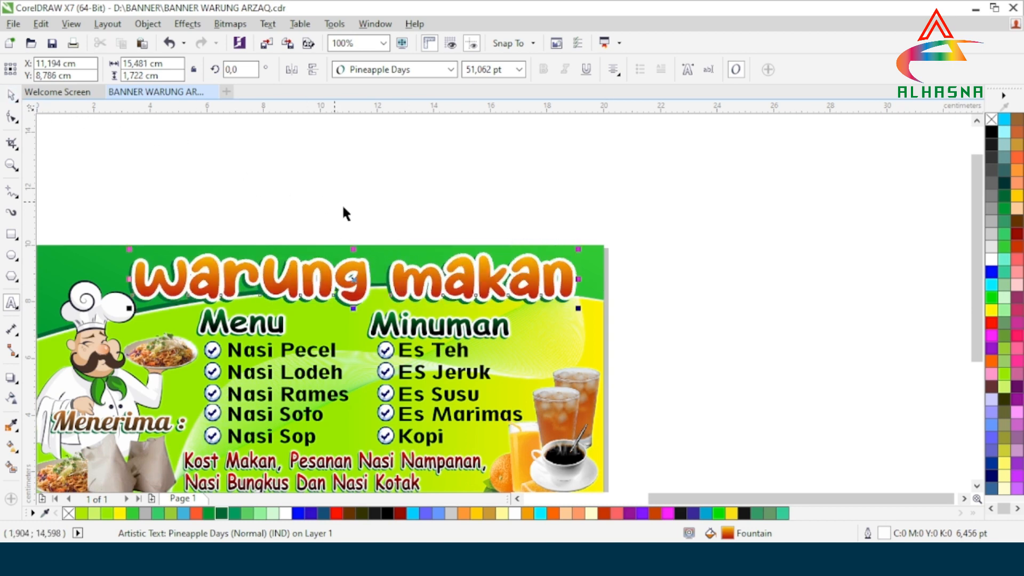
{"action": "left_click", "coordinate": [349, 209]}
{"action": "scroll", "coordinate": [445, 337], "scroll_direction": "down", "scroll_amount": 2}
{"action": "scroll", "coordinate": [453, 333], "scroll_direction": "up", "scroll_amount": 4}
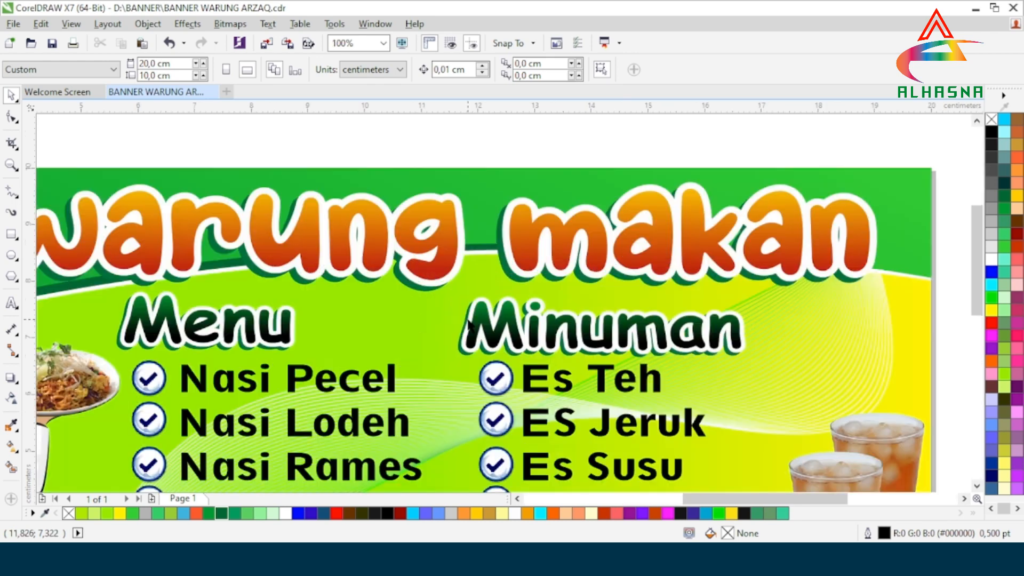
{"action": "scroll", "coordinate": [485, 328], "scroll_direction": "down", "scroll_amount": 2}
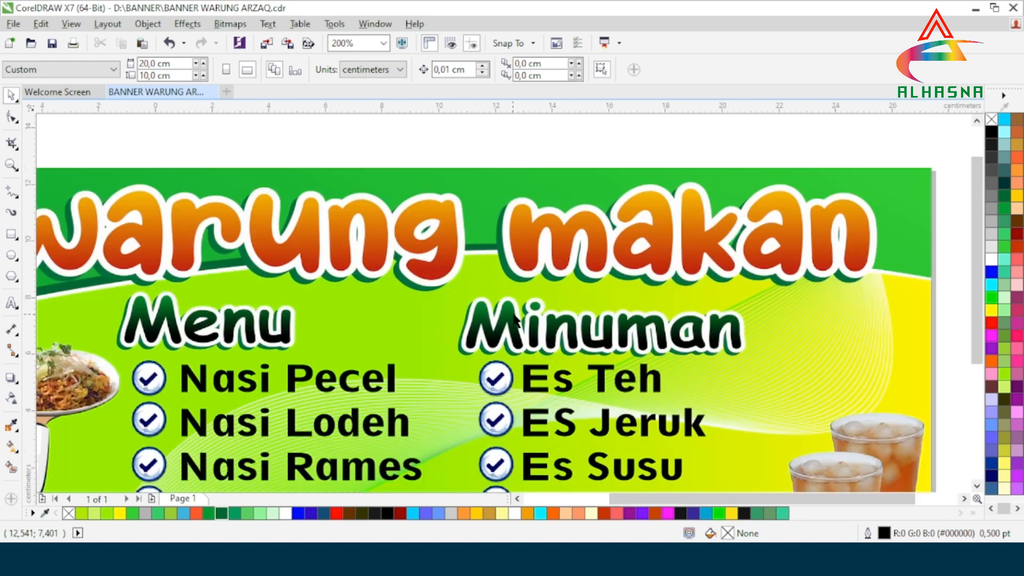
Step: Ungroup the grouped food list with Ungroup Objects
{"action": "scroll", "coordinate": [421, 379], "scroll_direction": "up", "scroll_amount": 3}
{"action": "scroll", "coordinate": [408, 361], "scroll_direction": "down", "scroll_amount": 2}
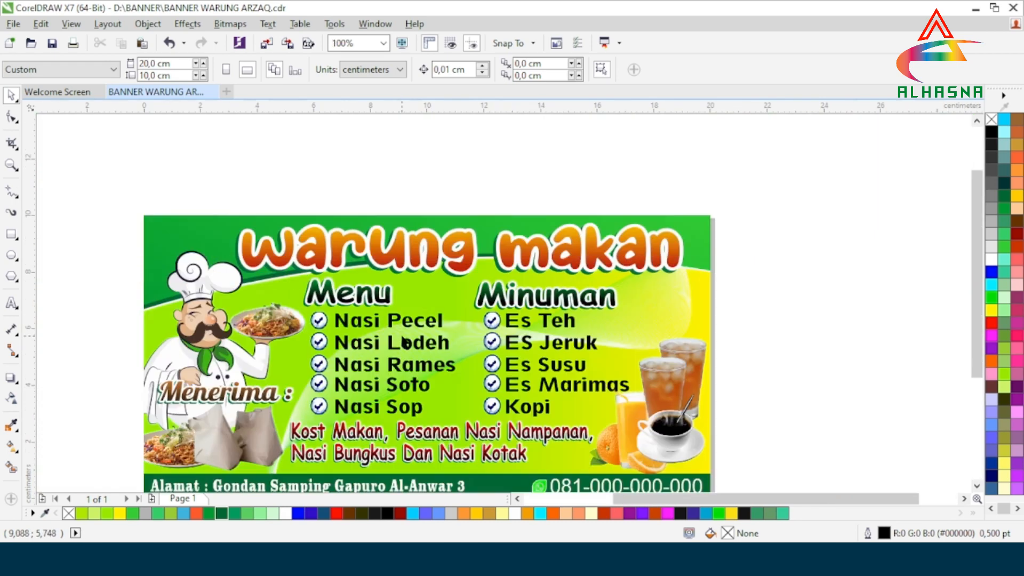
{"action": "scroll", "coordinate": [414, 418], "scroll_direction": "up", "scroll_amount": 2}
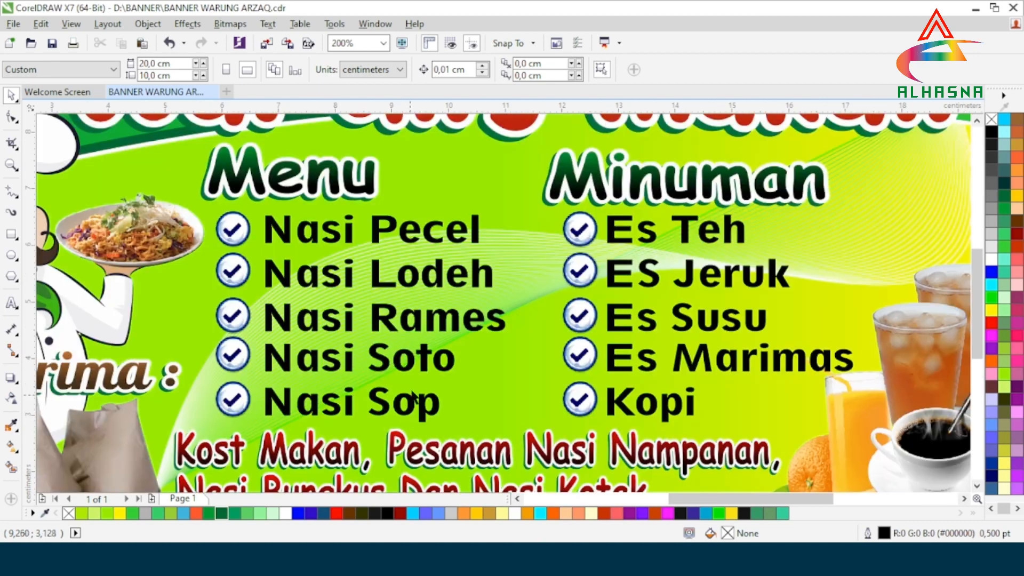
{"action": "left_click", "coordinate": [377, 238]}
{"action": "right_click", "coordinate": [379, 235]}
{"action": "left_click", "coordinate": [400, 230]}
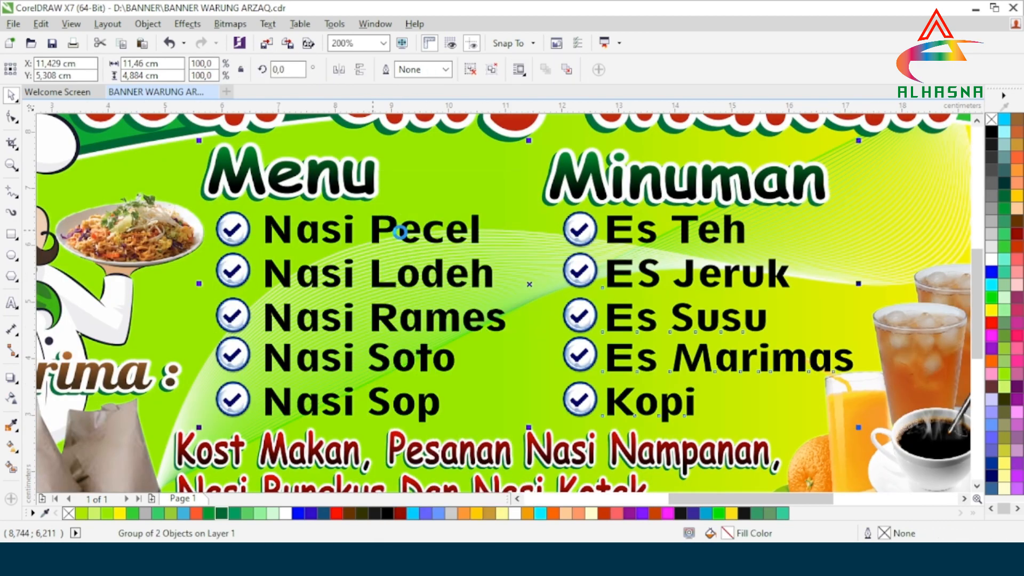
Step: Ungroup the menu items group and start text editing on the Nasi Pecel line
{"action": "left_click", "coordinate": [380, 240]}
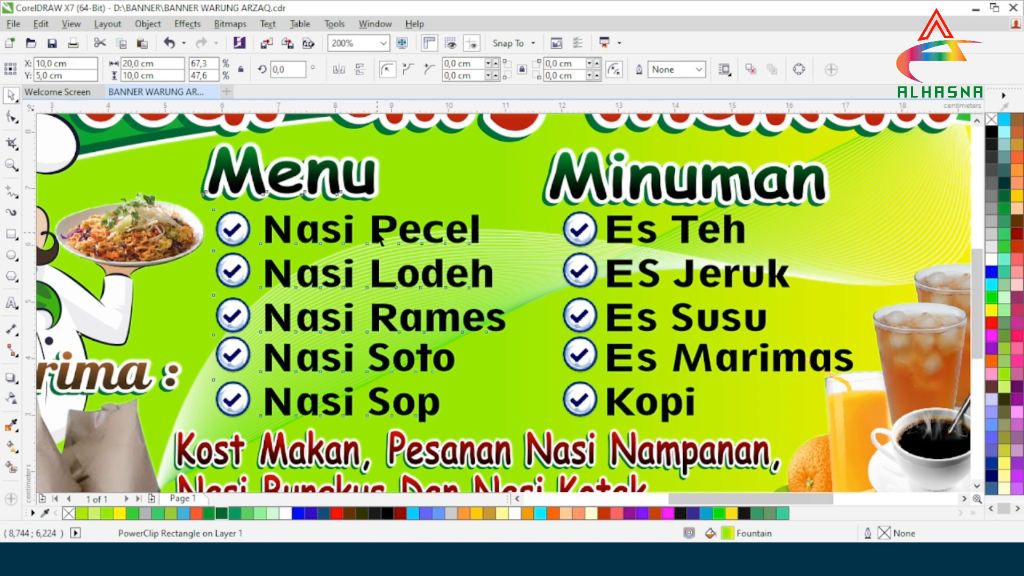
{"action": "left_click", "coordinate": [373, 230]}
{"action": "right_click", "coordinate": [379, 238]}
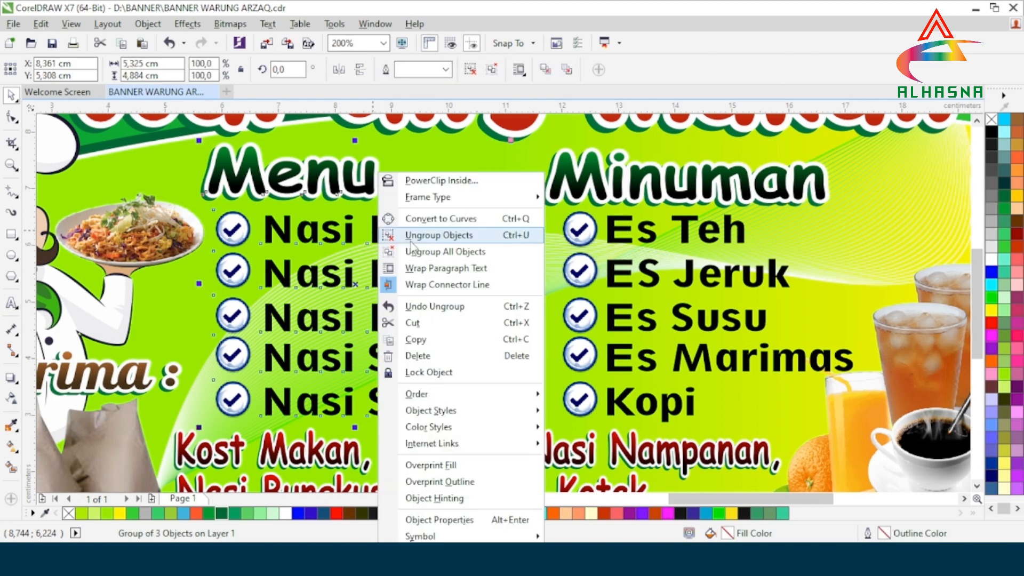
{"action": "left_click", "coordinate": [412, 240]}
{"action": "left_click", "coordinate": [381, 237]}
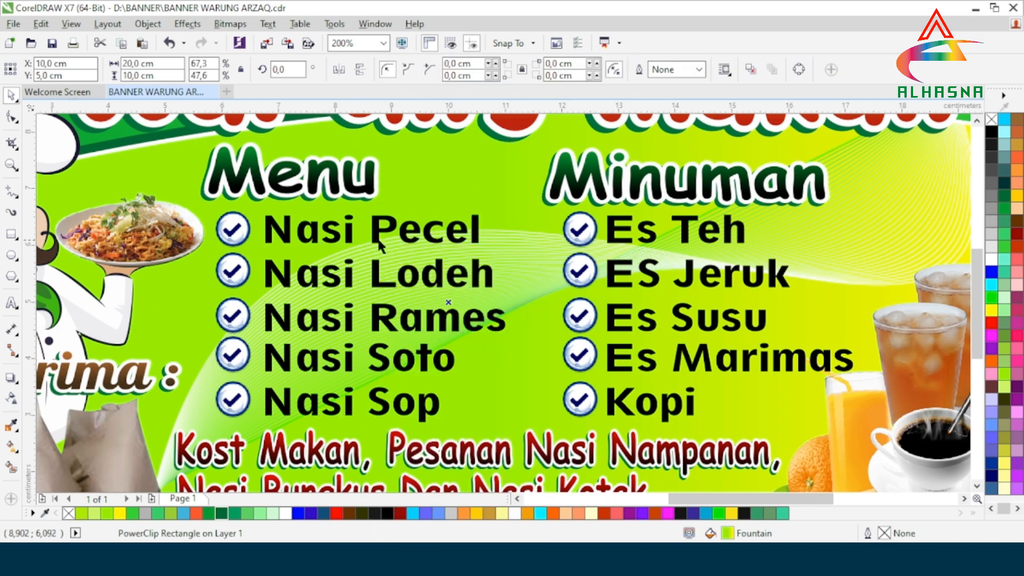
{"action": "left_click", "coordinate": [381, 236]}
{"action": "left_click", "coordinate": [12, 303]}
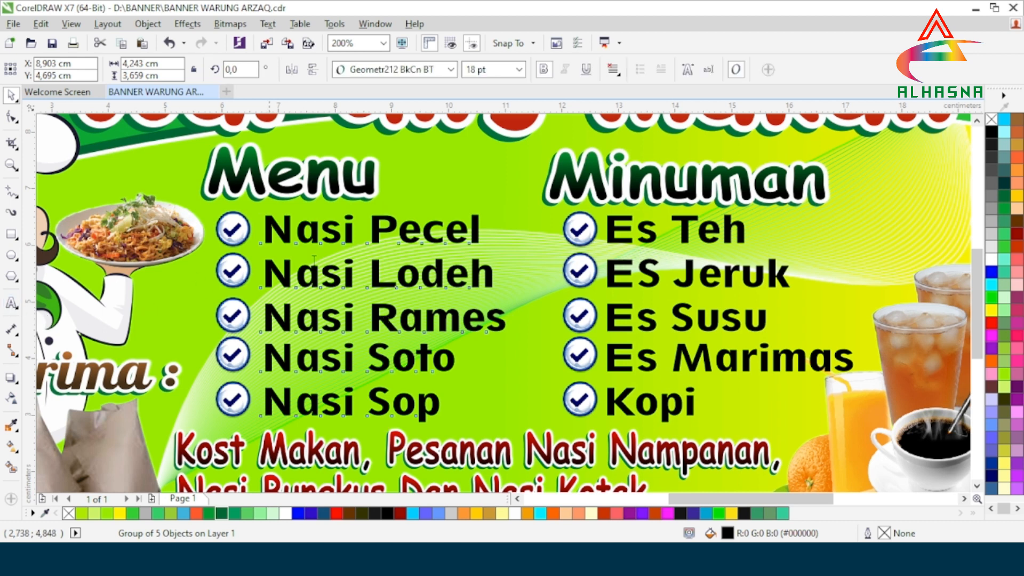
{"action": "left_click", "coordinate": [481, 235]}
Step: Retype 'Pecel' and 'Lodeh' in the first two dish names
{"action": "left_click_drag", "start_coordinate": [481, 235], "coordinate": [368, 235]}
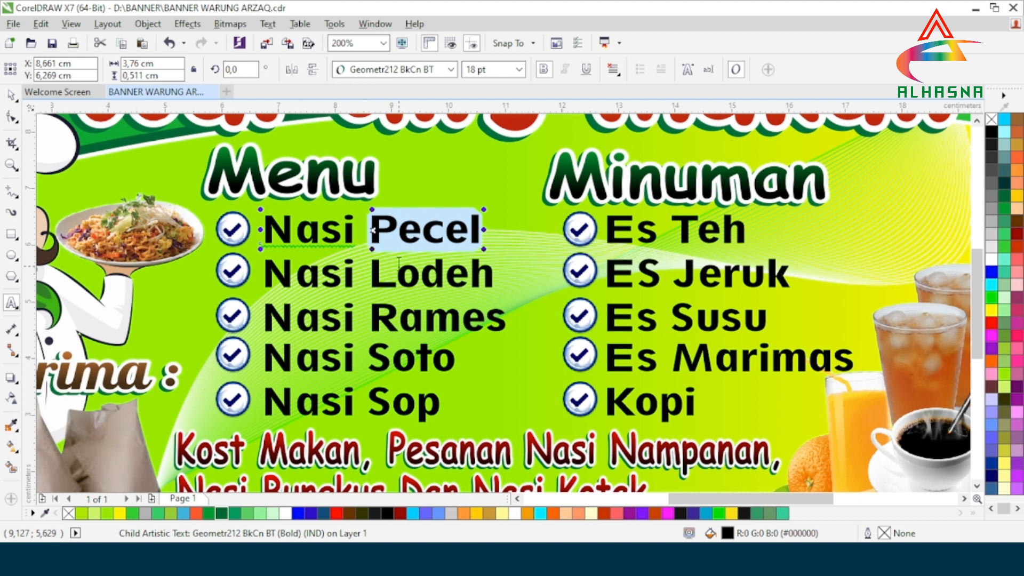
{"action": "type", "text": "P"}
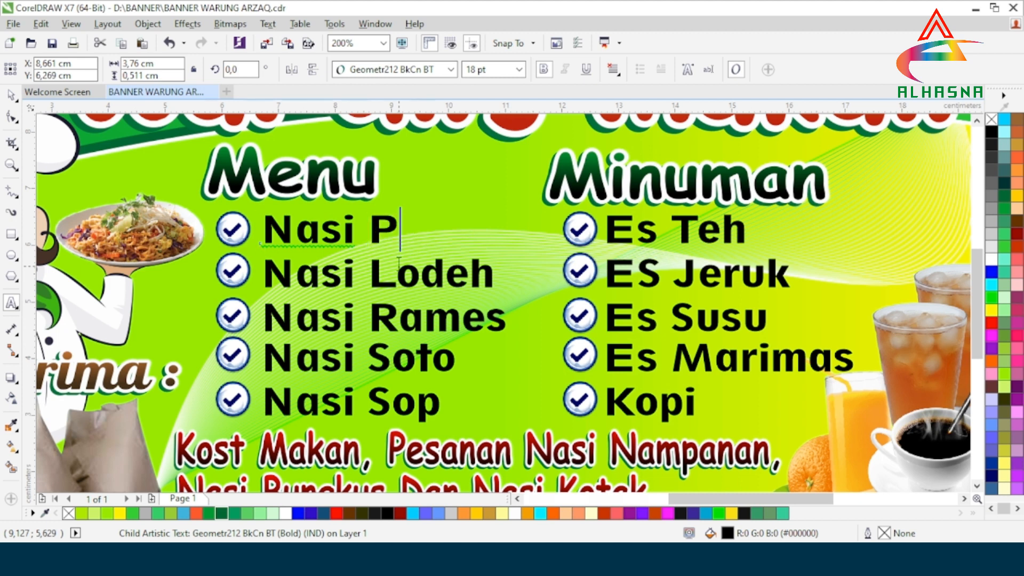
{"action": "type", "text": "ecel"}
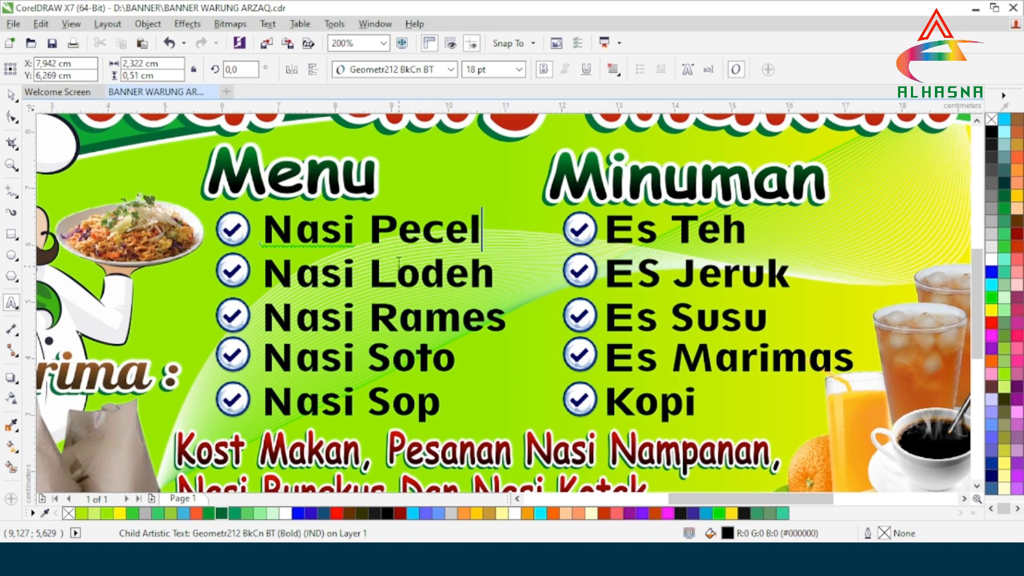
{"action": "left_click", "coordinate": [495, 274]}
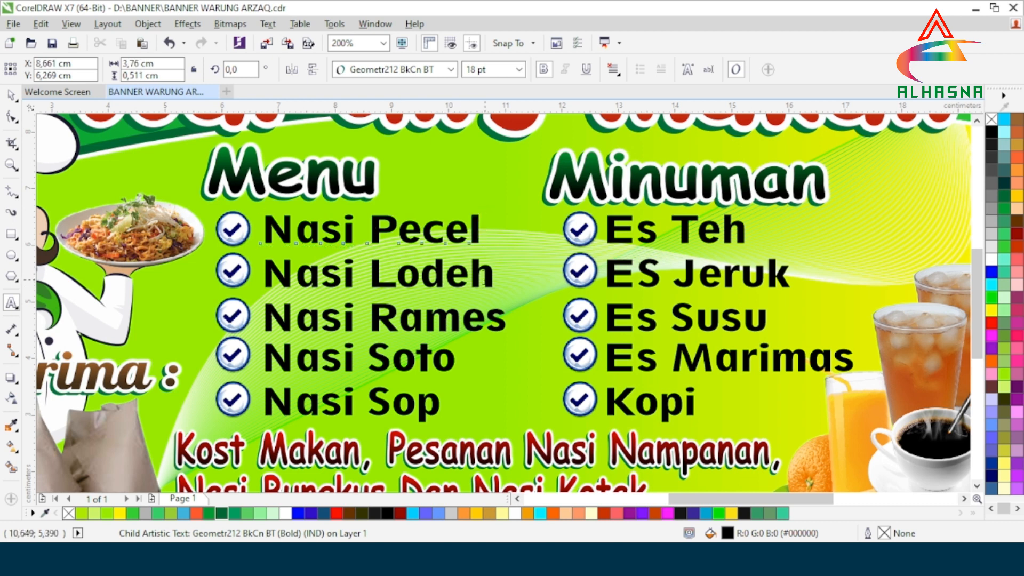
{"action": "left_click_drag", "start_coordinate": [484, 278], "coordinate": [380, 276]}
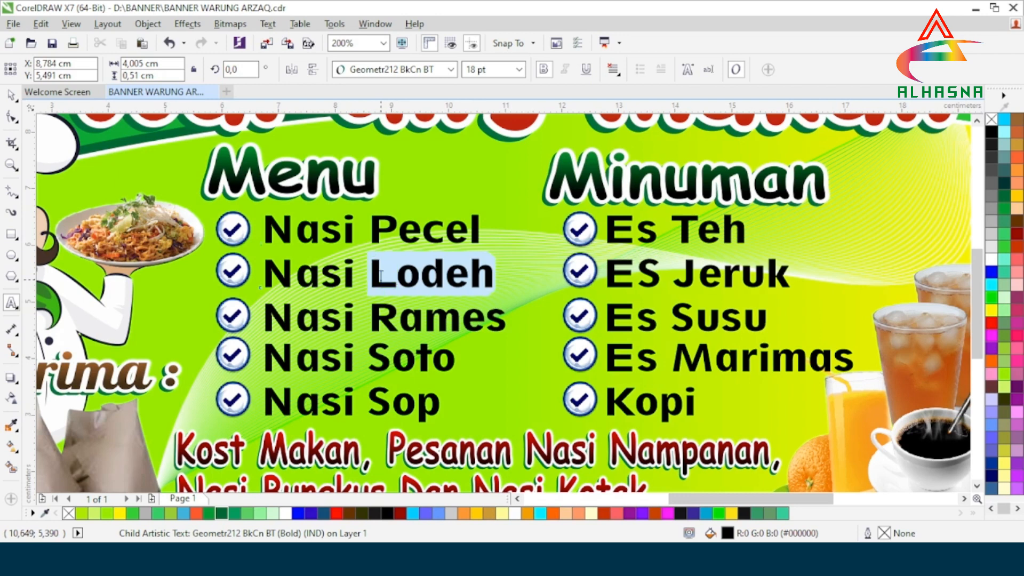
{"action": "left_click_drag", "start_coordinate": [381, 276], "coordinate": [381, 277]}
{"action": "type", "text": "Lodeh"}
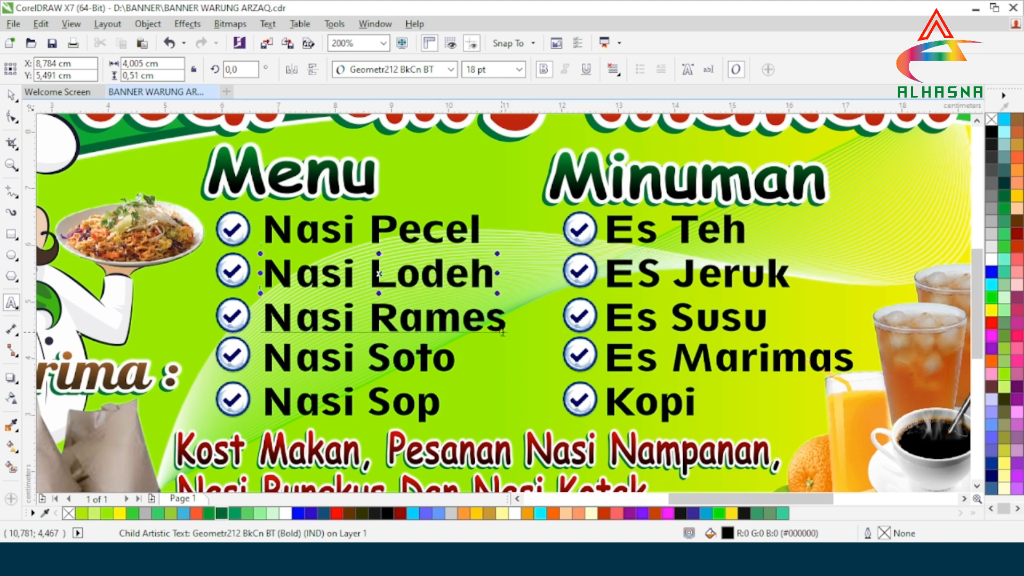
Step: Change Nasi Rames to Nasi Padang and Nasi Soto to Nasi Rawon
{"action": "left_click_drag", "start_coordinate": [498, 324], "coordinate": [374, 322]}
{"action": "type", "text": "P"}
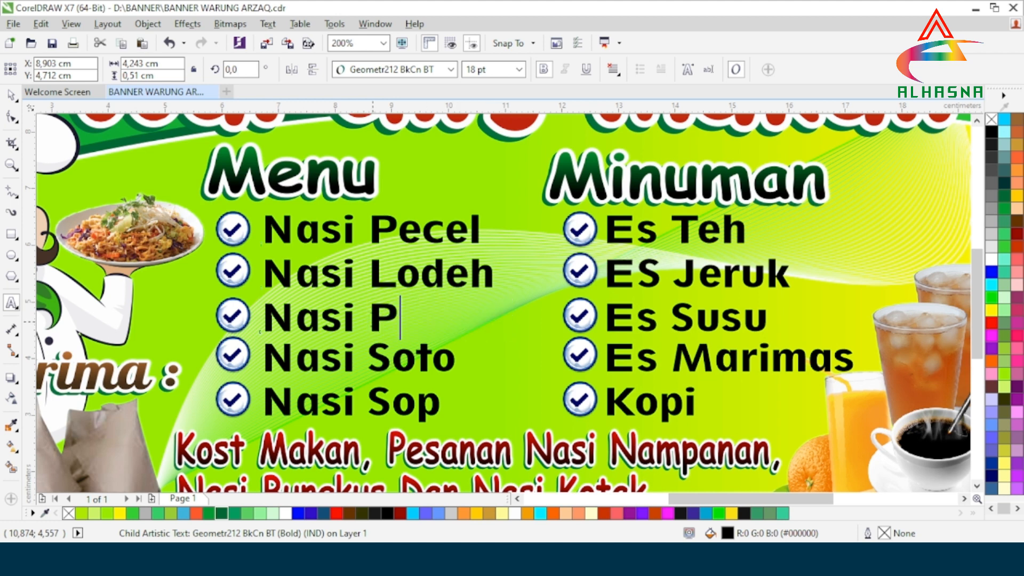
{"action": "type", "text": "adang"}
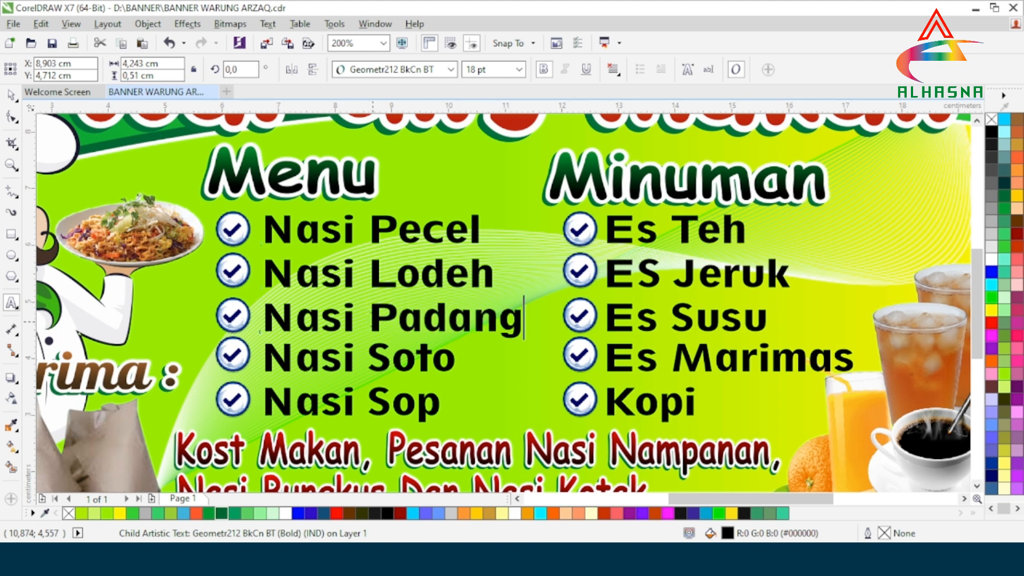
{"action": "left_click_drag", "start_coordinate": [456, 358], "coordinate": [376, 364]}
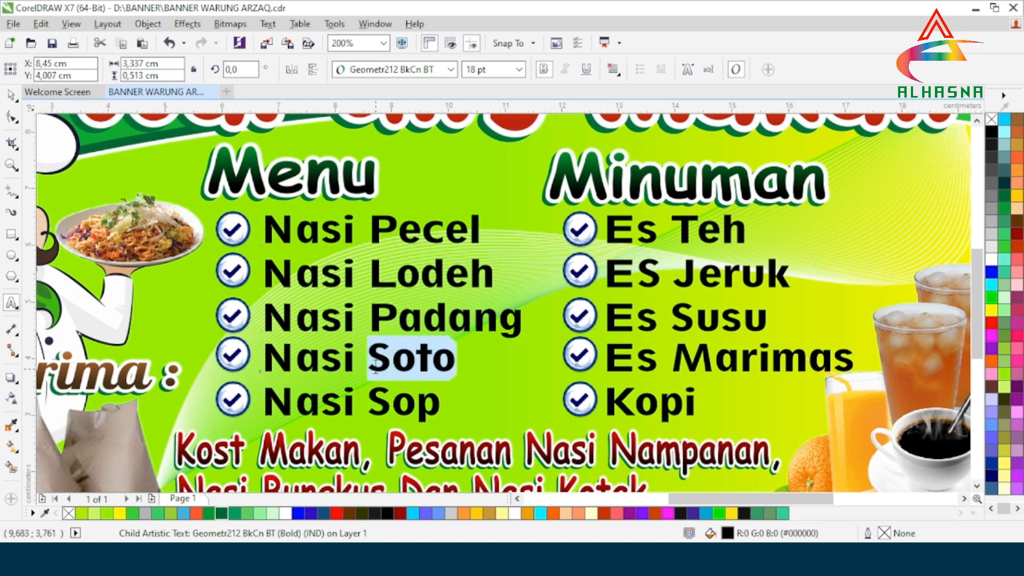
{"action": "type", "text": "Rawon"}
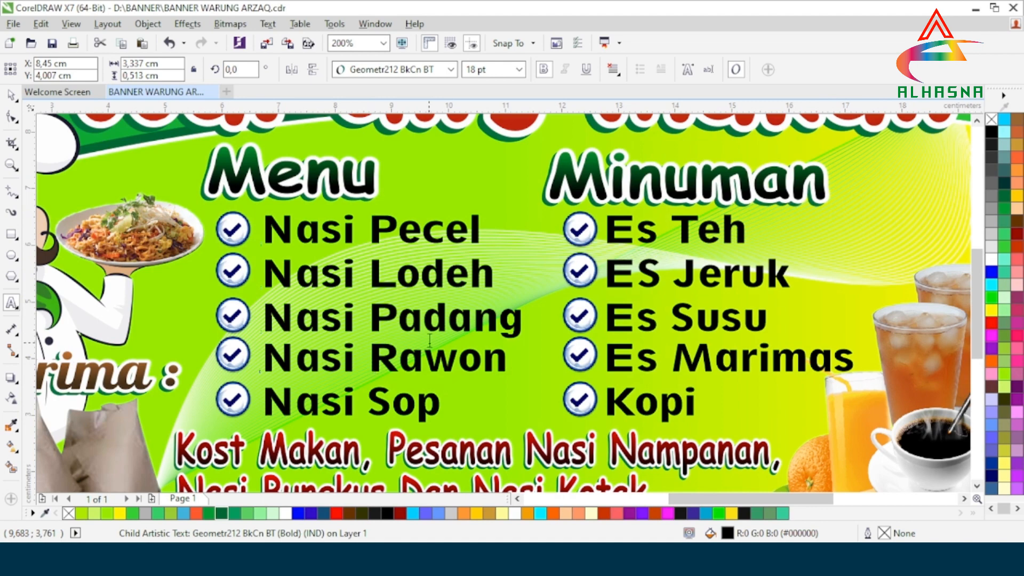
{"action": "scroll", "coordinate": [429, 341], "scroll_direction": "down", "scroll_amount": 1}
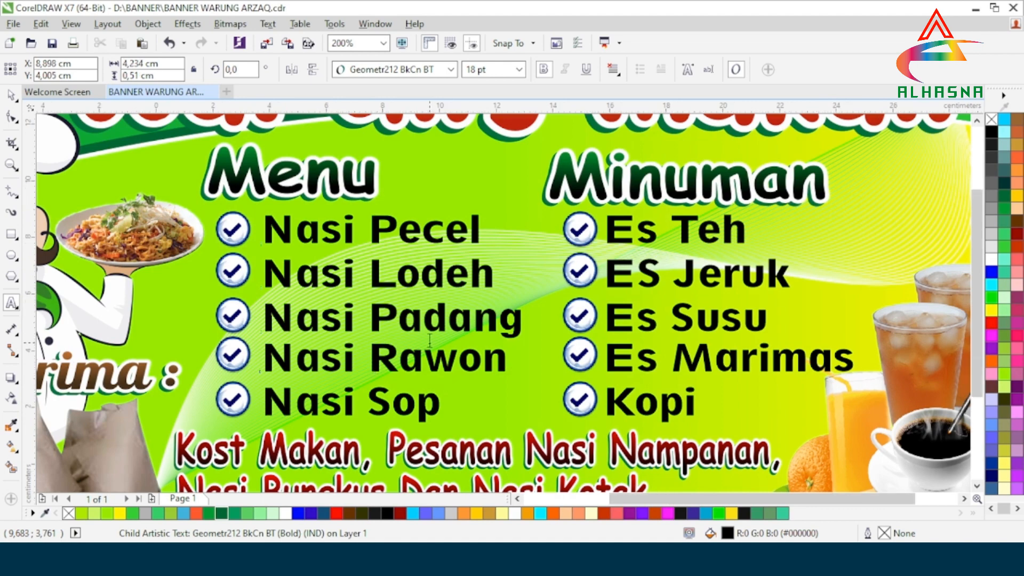
Step: Retype the drink words 'Teh', 'Jeruk' and 'Susu' in the Minuman list
{"action": "scroll", "coordinate": [606, 362], "scroll_direction": "up", "scroll_amount": 1}
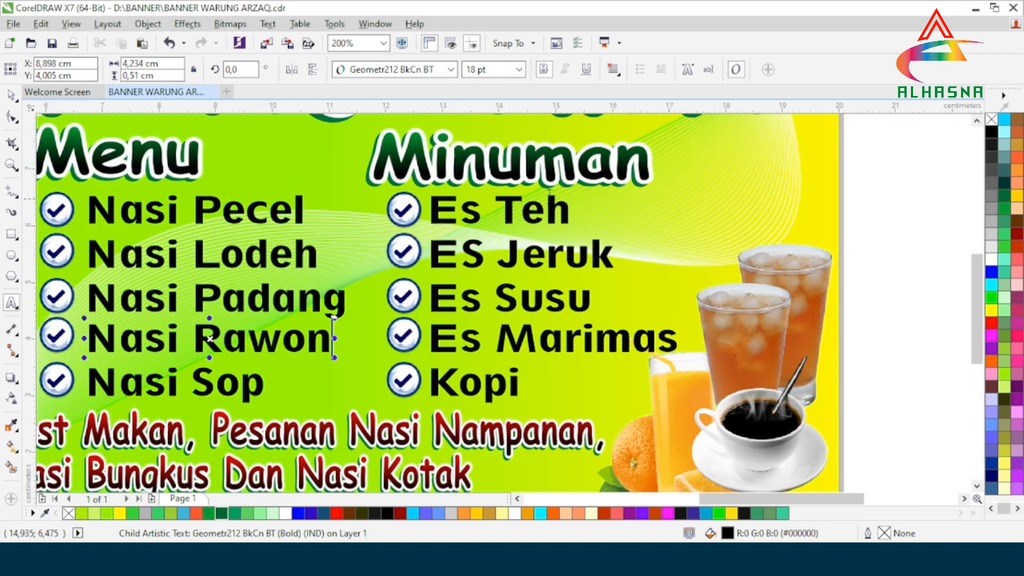
{"action": "left_click_drag", "start_coordinate": [572, 211], "coordinate": [497, 210]}
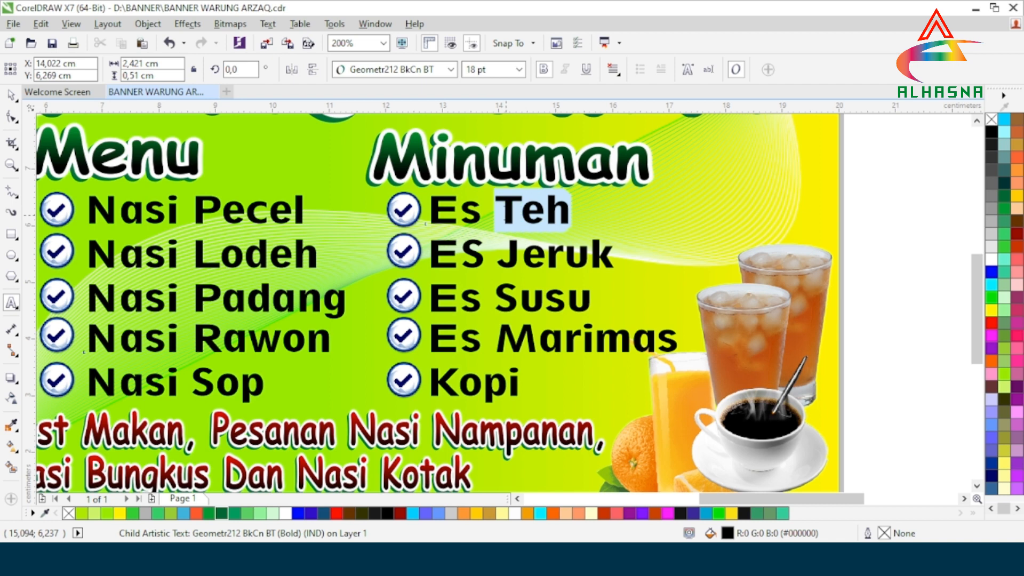
{"action": "type", "text": "Te"}
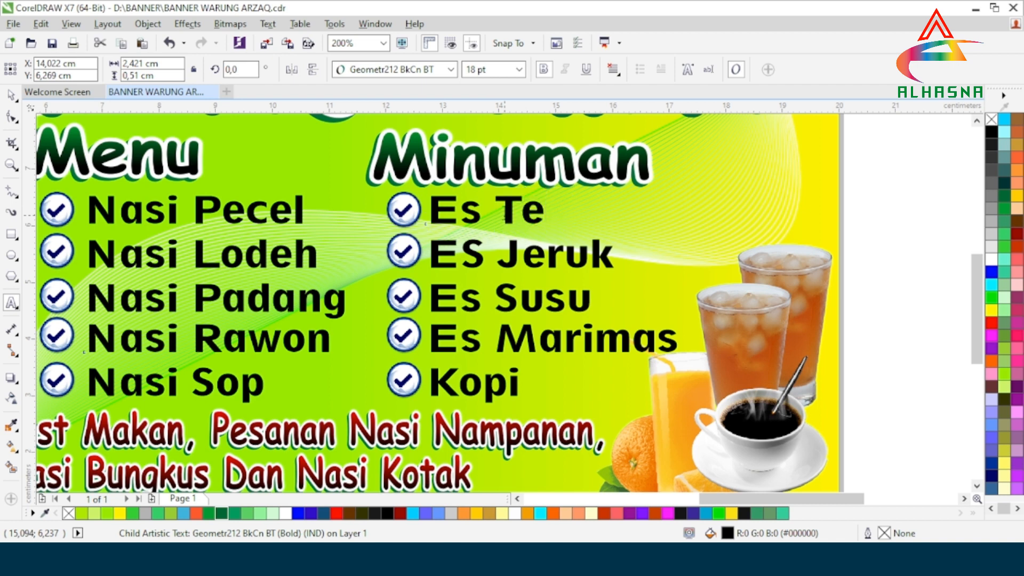
{"action": "type", "text": "h"}
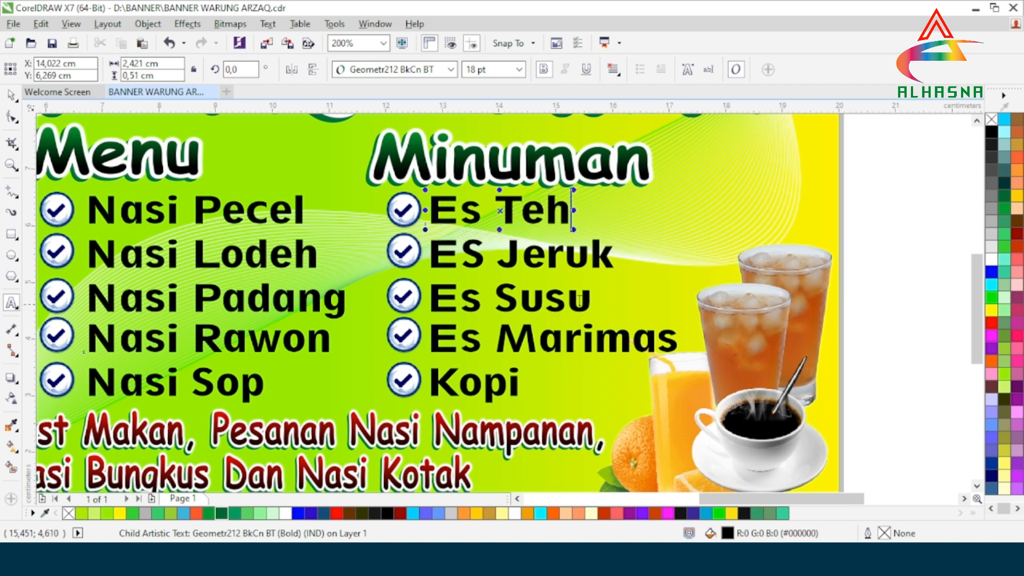
{"action": "mouse_move", "coordinate": [522, 264]}
{"action": "left_mouse_down"}
{"action": "mouse_move", "coordinate": [611, 264]}
{"action": "mouse_move", "coordinate": [506, 260]}
{"action": "left_mouse_up"}
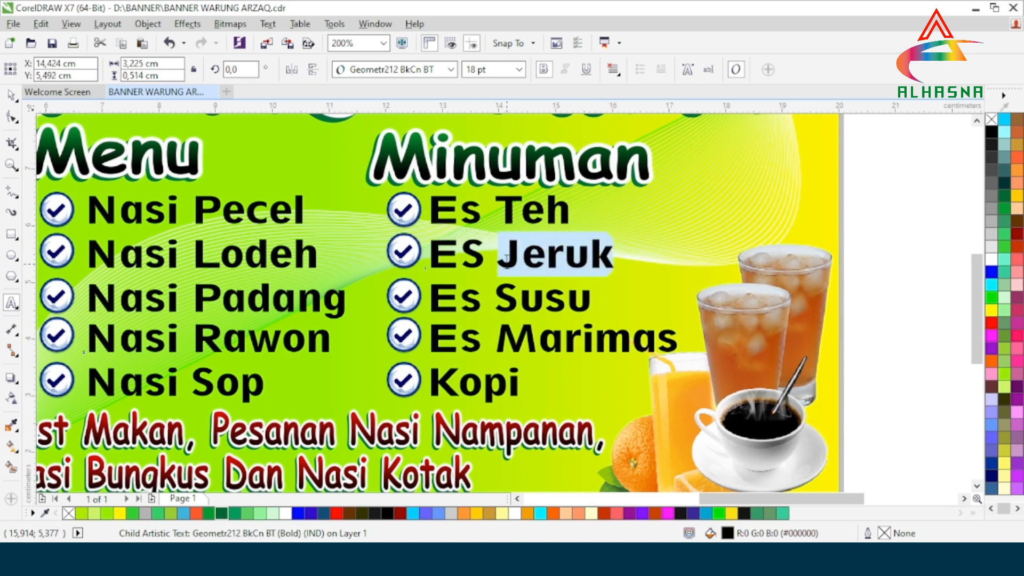
{"action": "type", "text": "Jeruk"}
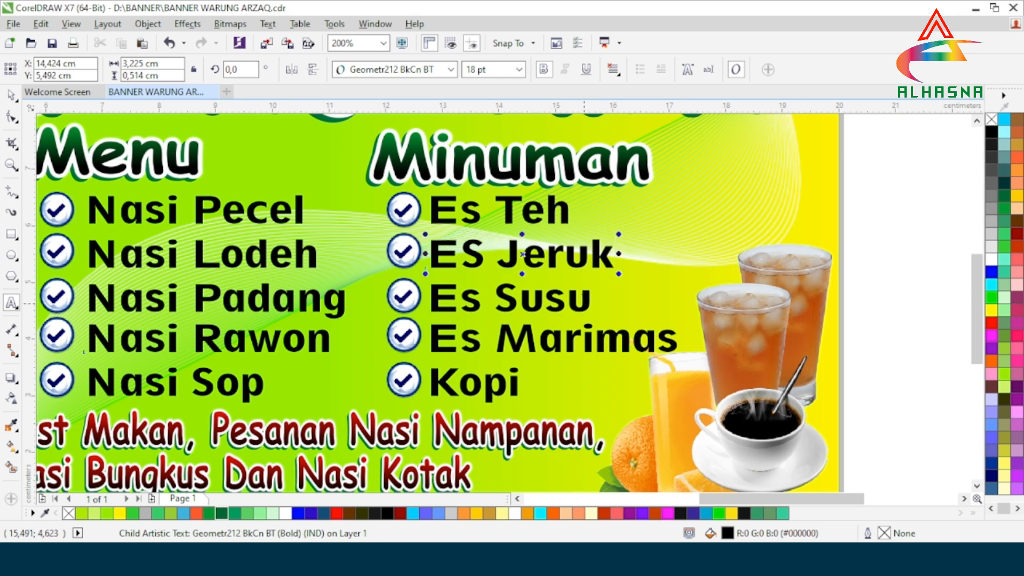
{"action": "left_click_drag", "start_coordinate": [583, 303], "coordinate": [509, 299]}
{"action": "type", "text": "S"}
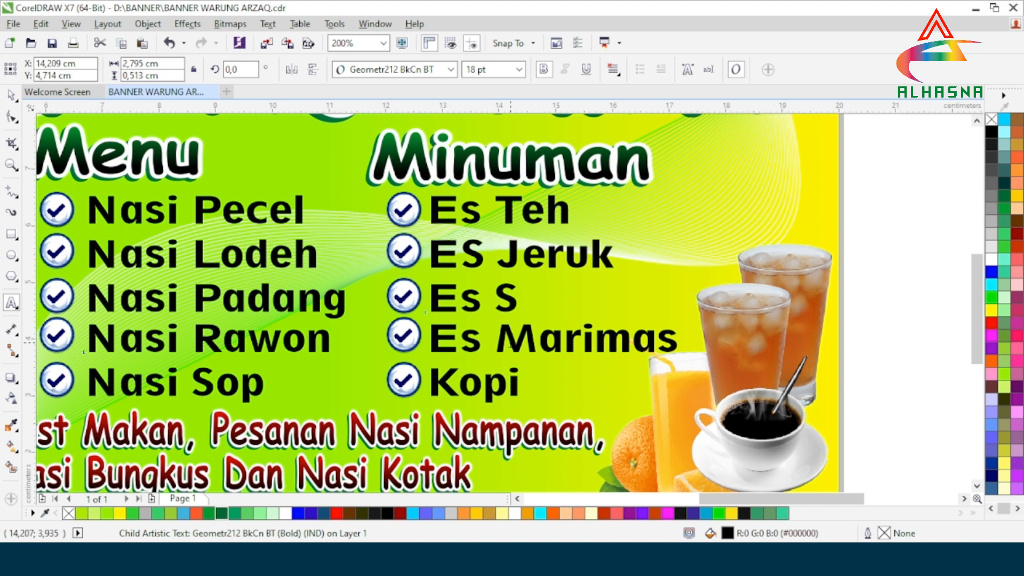
{"action": "type", "text": "usu"}
Step: Change Es Marimas to Es Buah and Kopi to Kopi Sarang, then view the whole banner
{"action": "left_click", "coordinate": [672, 341]}
{"action": "left_click_drag", "start_coordinate": [676, 341], "coordinate": [497, 341]}
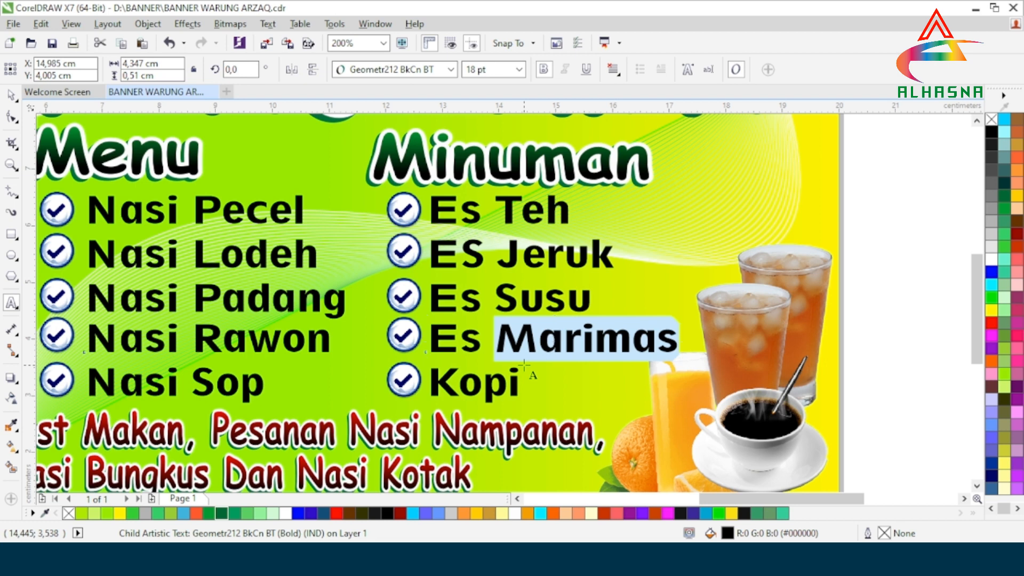
{"action": "type", "text": "Ka"}
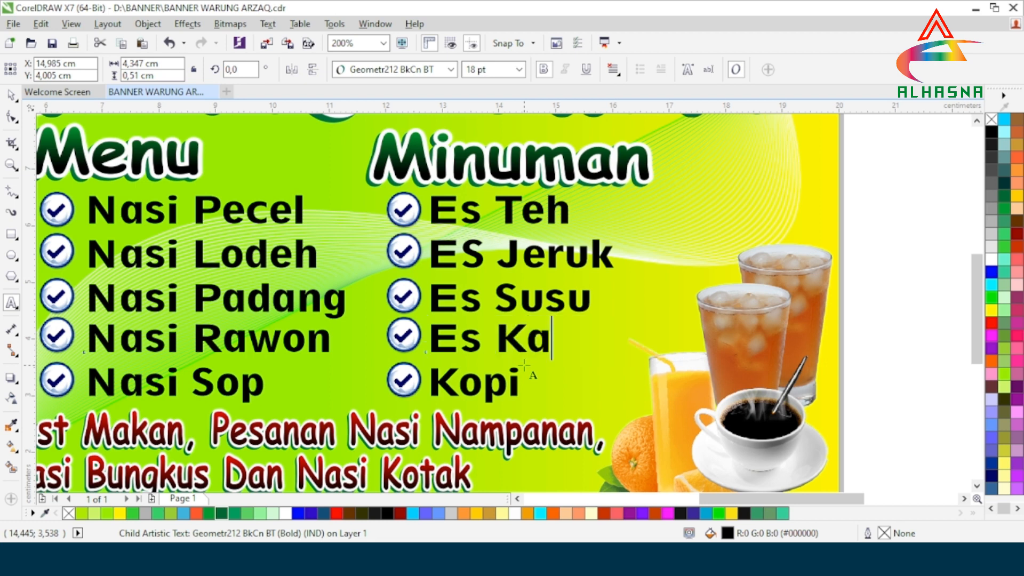
{"action": "type", "text": "cang"}
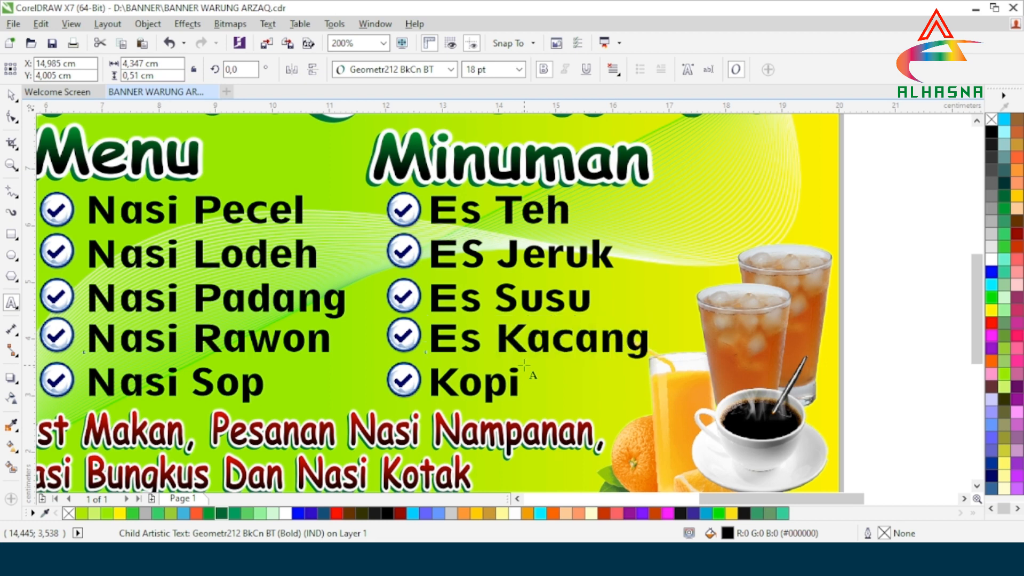
{"action": "key", "text": "BackSpace"}
{"action": "key", "text": "BackSpace"}
{"action": "key", "text": "BackSpace"}
{"action": "key", "text": "BackSpace"}
{"action": "key", "text": "BackSpace"}
{"action": "key", "text": "BackSpace"}
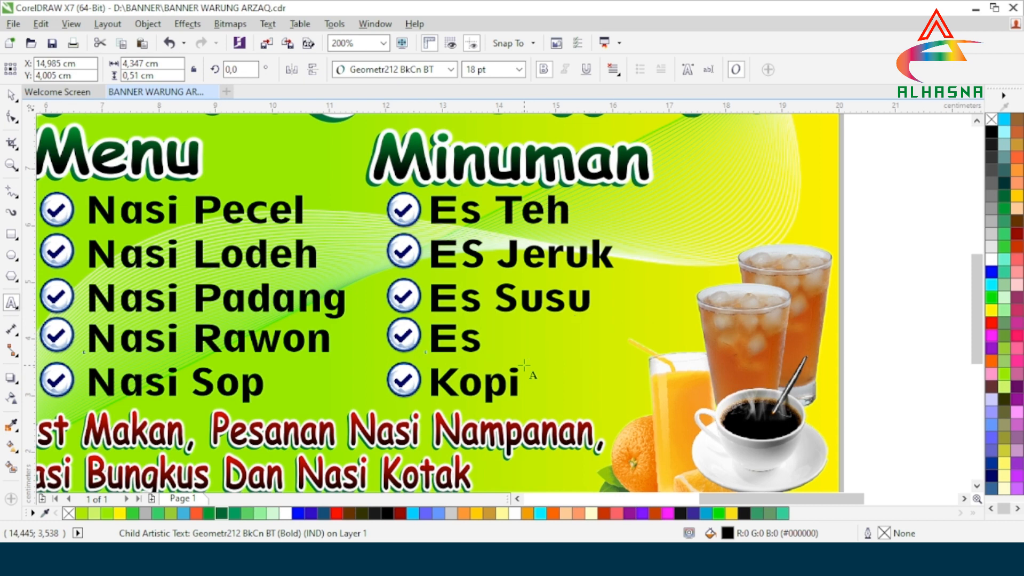
{"action": "type", "text": "Buah"}
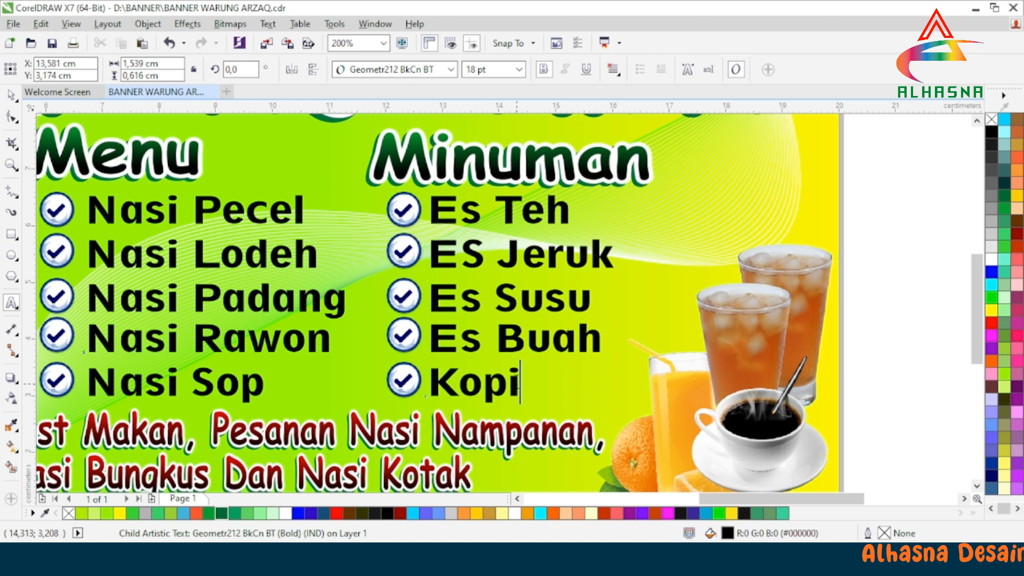
{"action": "mouse_move", "coordinate": [521, 382]}
{"action": "left_mouse_down"}
{"action": "mouse_move", "coordinate": [462, 384]}
{"action": "mouse_move", "coordinate": [518, 383]}
{"action": "left_mouse_up"}
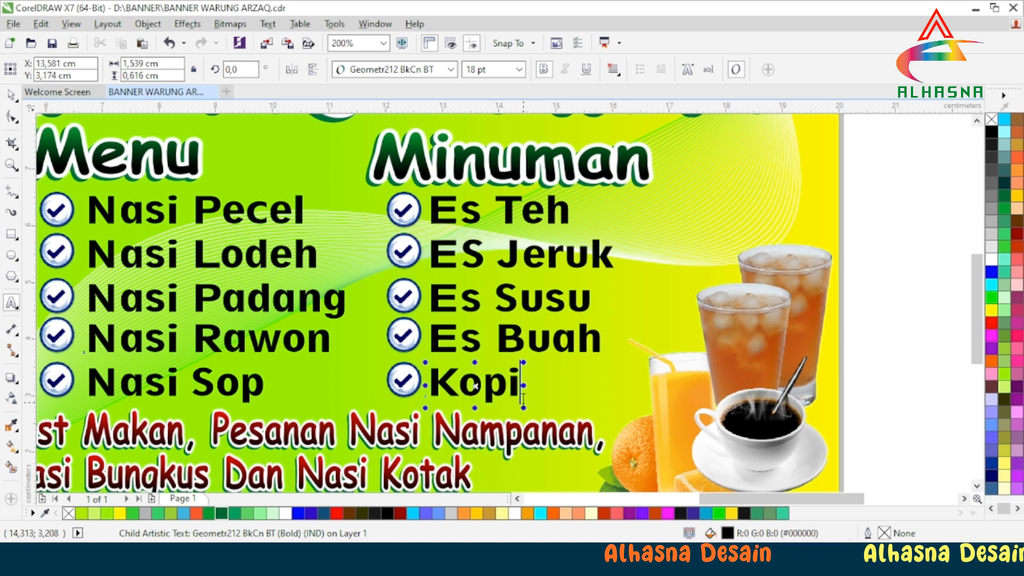
{"action": "type", "text": "Sarang"}
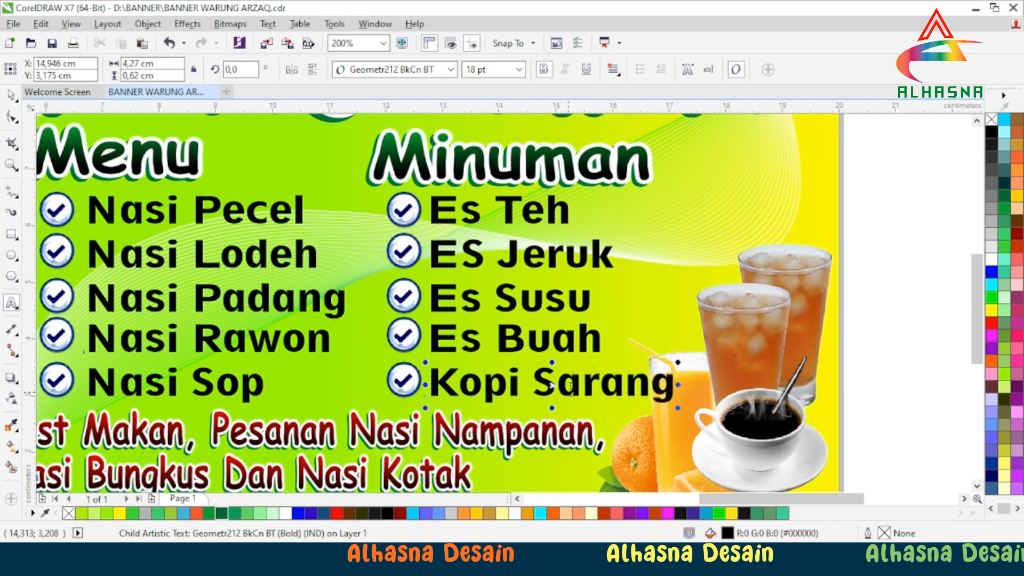
{"action": "key", "text": "F3"}
{"action": "scroll", "coordinate": [398, 448], "scroll_direction": "up", "scroll_amount": 1}
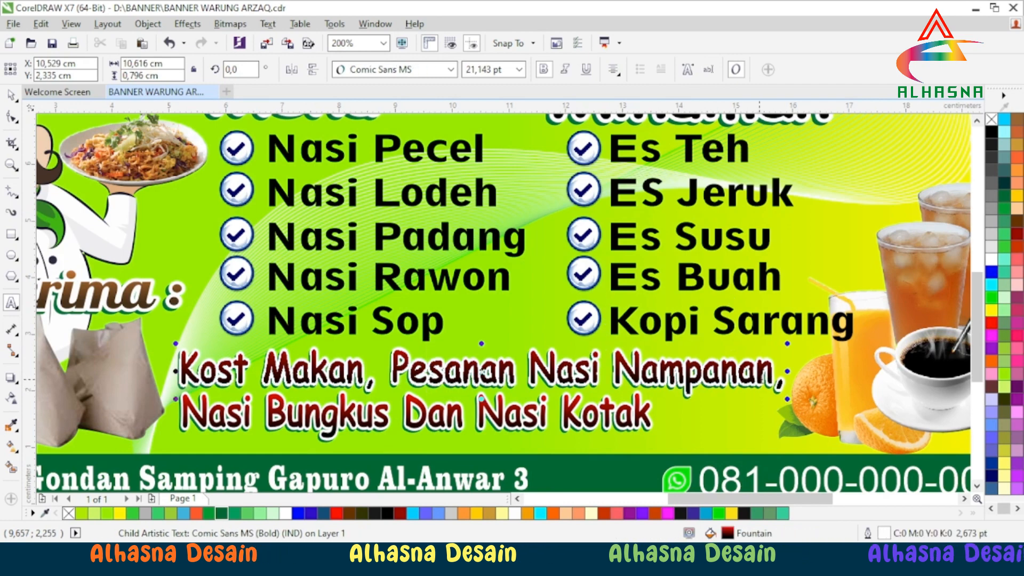
{"action": "left_click_drag", "start_coordinate": [773, 378], "coordinate": [617, 393]}
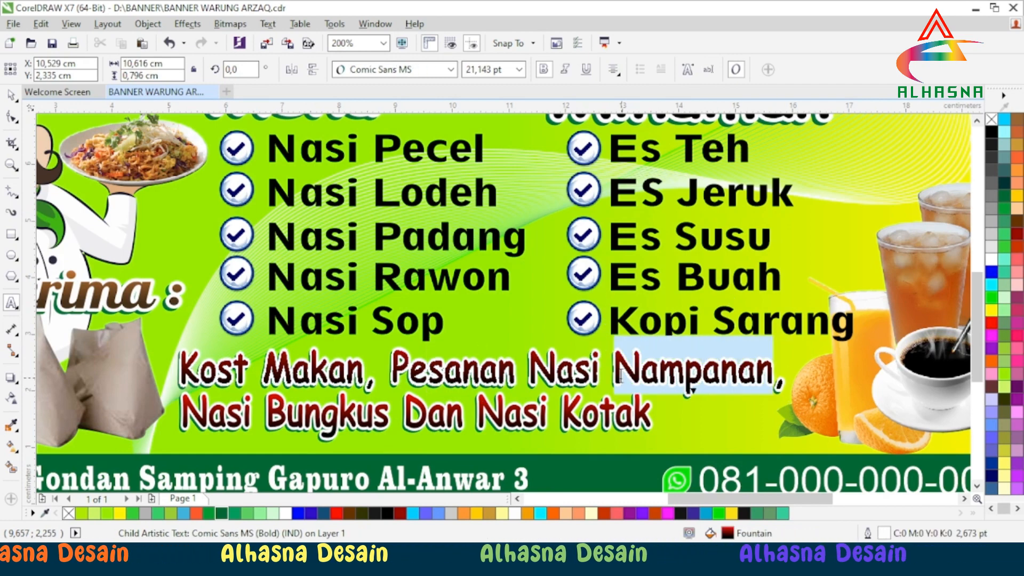
{"action": "type", "text": "N"}
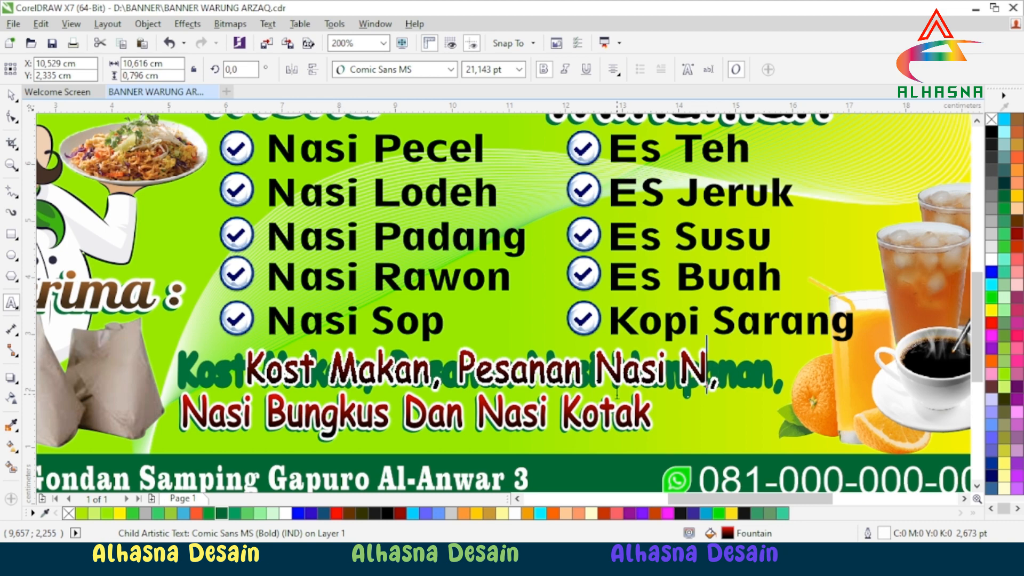
{"action": "key", "text": "ctrl+z"}
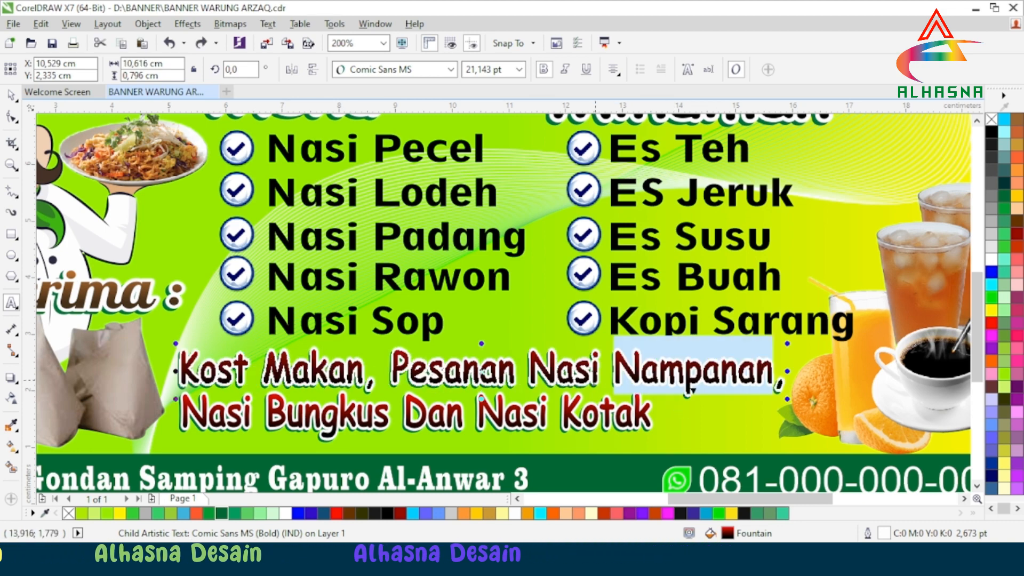
{"action": "scroll", "coordinate": [616, 393], "scroll_direction": "down", "scroll_amount": 2}
{"action": "scroll", "coordinate": [565, 447], "scroll_direction": "up", "scroll_amount": 2}
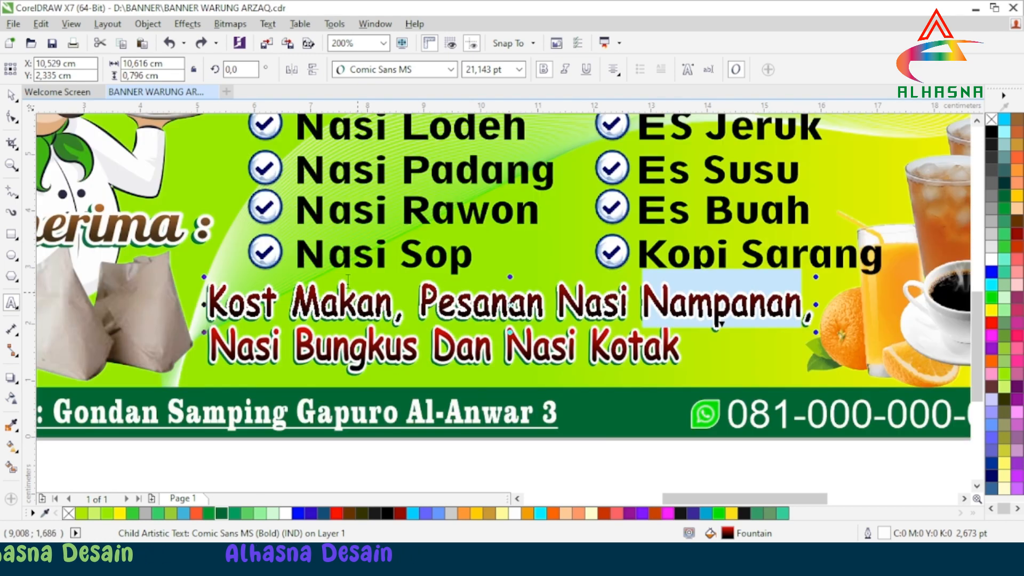
{"action": "left_click", "coordinate": [11, 95]}
{"action": "left_click", "coordinate": [385, 465]}
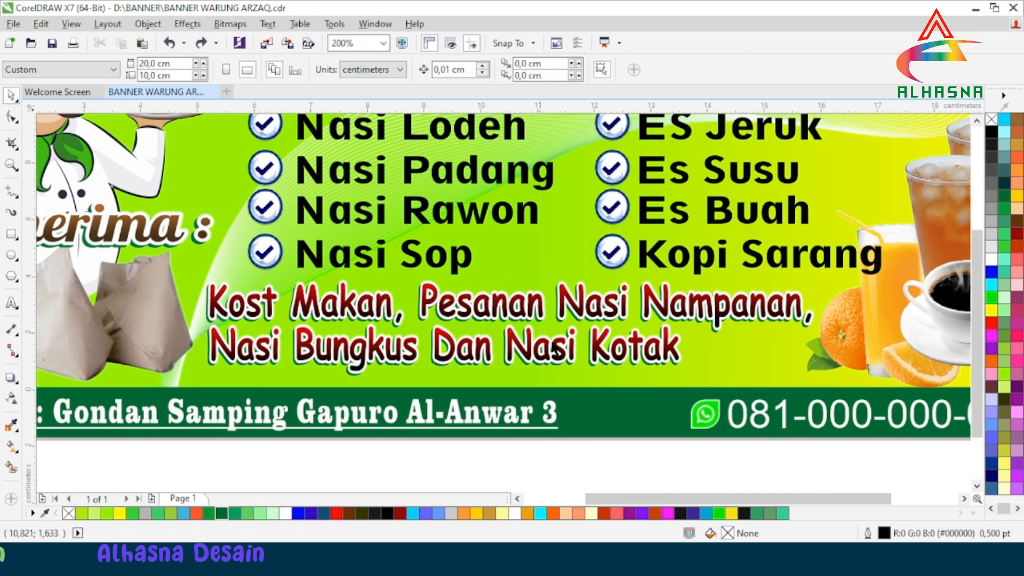
{"action": "scroll", "coordinate": [644, 345], "scroll_direction": "down", "scroll_amount": 2}
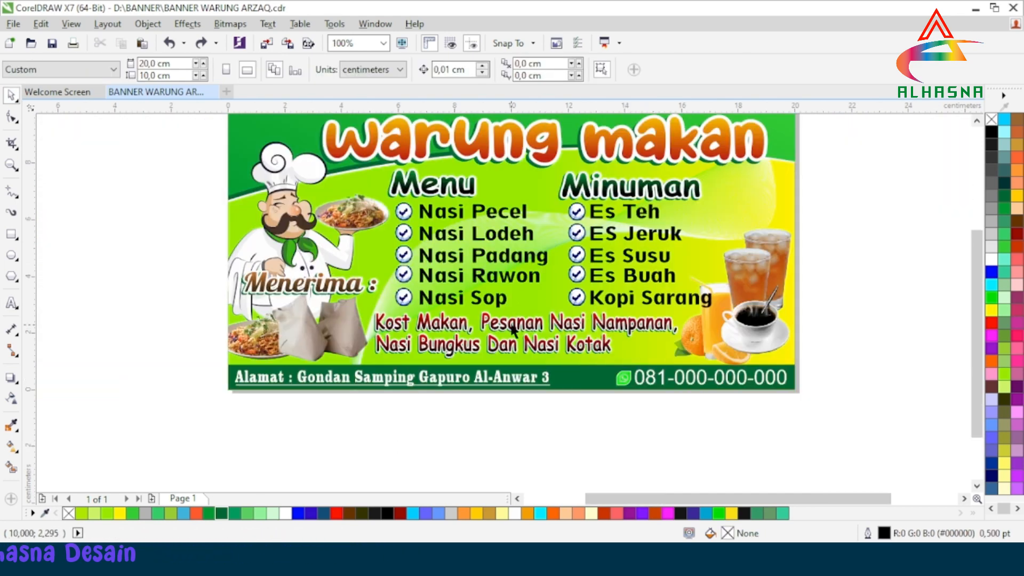
{"action": "scroll", "coordinate": [500, 315], "scroll_direction": "down", "scroll_amount": 2}
{"action": "scroll", "coordinate": [500, 314], "scroll_direction": "up", "scroll_amount": 2}
{"action": "scroll", "coordinate": [485, 328], "scroll_direction": "up", "scroll_amount": 2}
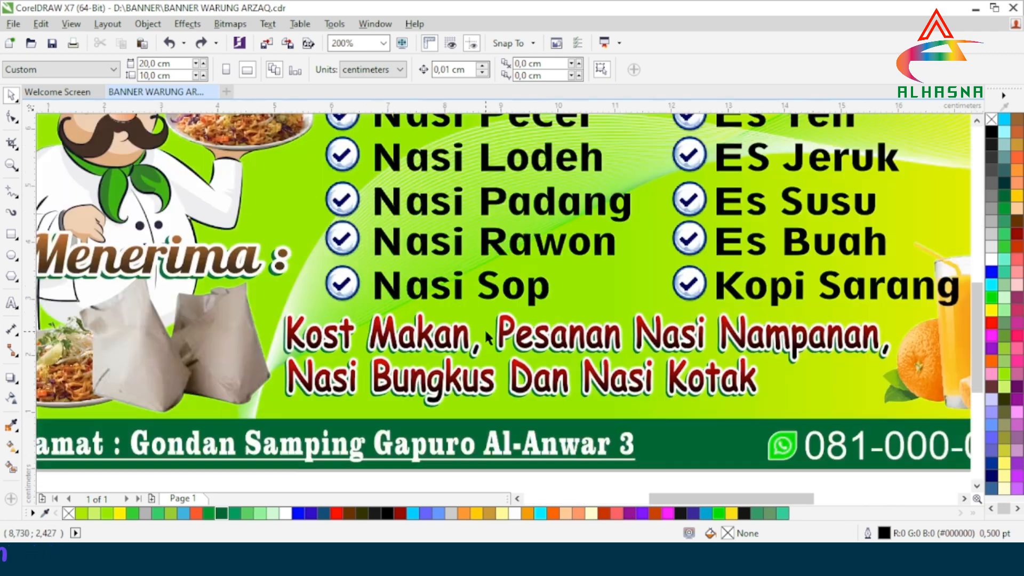
{"action": "scroll", "coordinate": [529, 339], "scroll_direction": "down", "scroll_amount": 2}
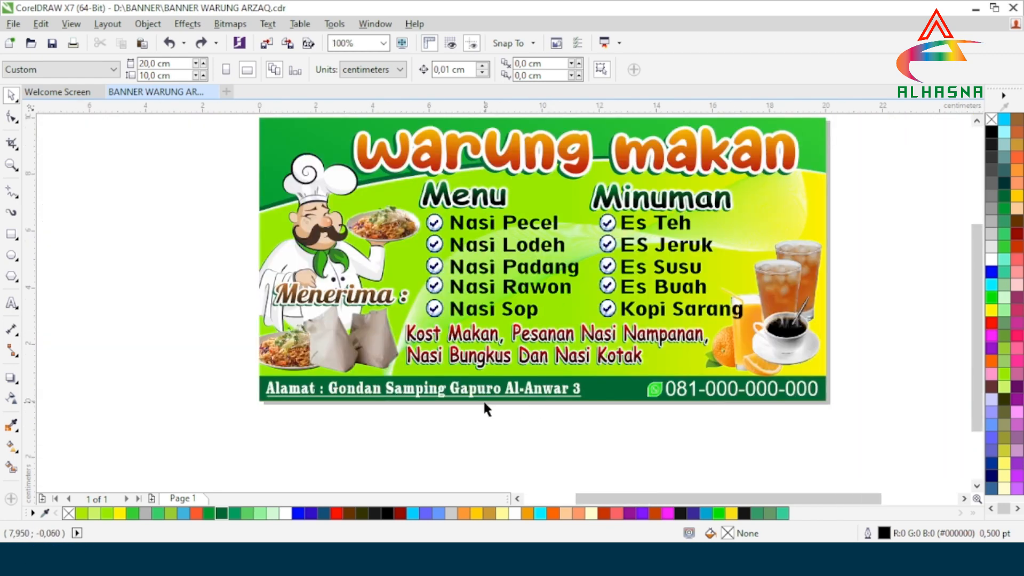
{"action": "scroll", "coordinate": [454, 405], "scroll_direction": "up", "scroll_amount": 2}
Step: Delete 'Gapuro' from the address line and add 'Rembang' at its end
{"action": "left_click", "coordinate": [465, 384]}
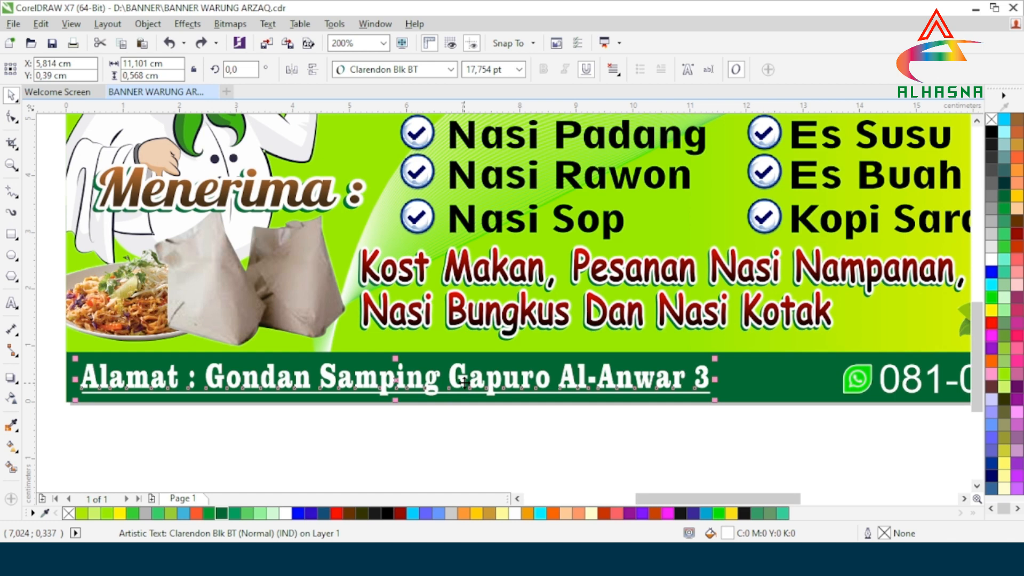
{"action": "left_click", "coordinate": [10, 303]}
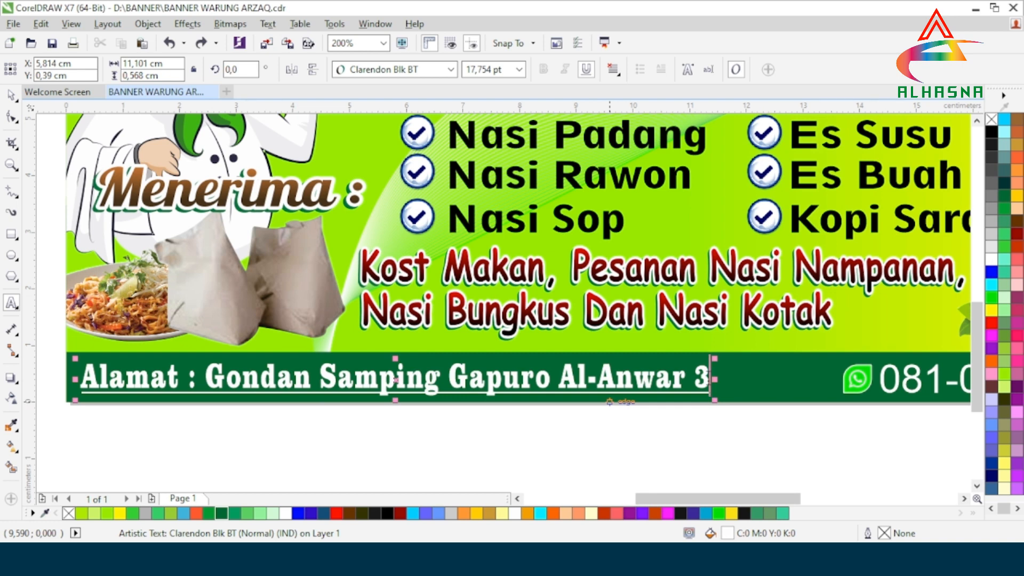
{"action": "left_click", "coordinate": [553, 379]}
{"action": "left_click_drag", "start_coordinate": [560, 379], "coordinate": [453, 378]}
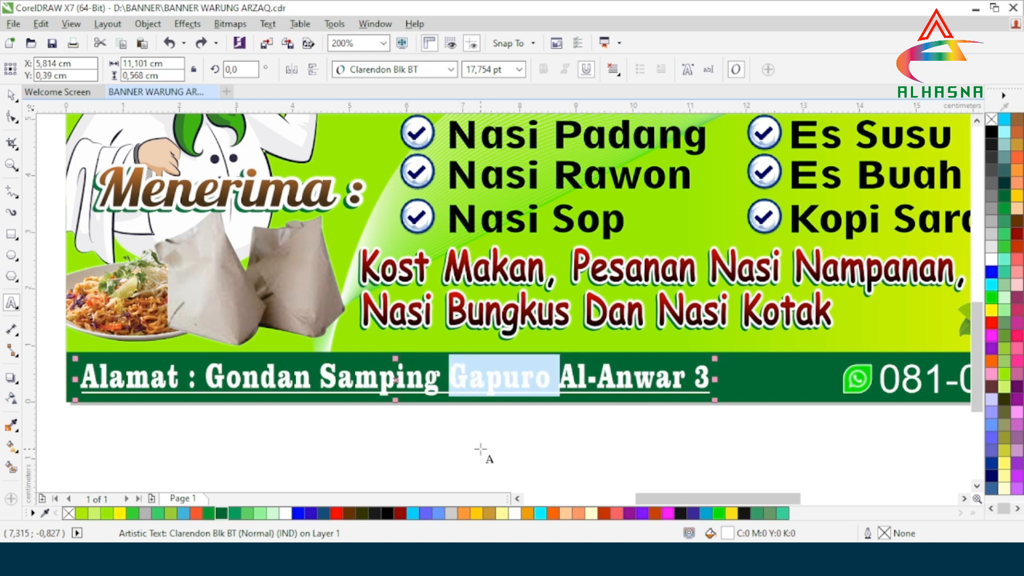
{"action": "key", "text": "Delete"}
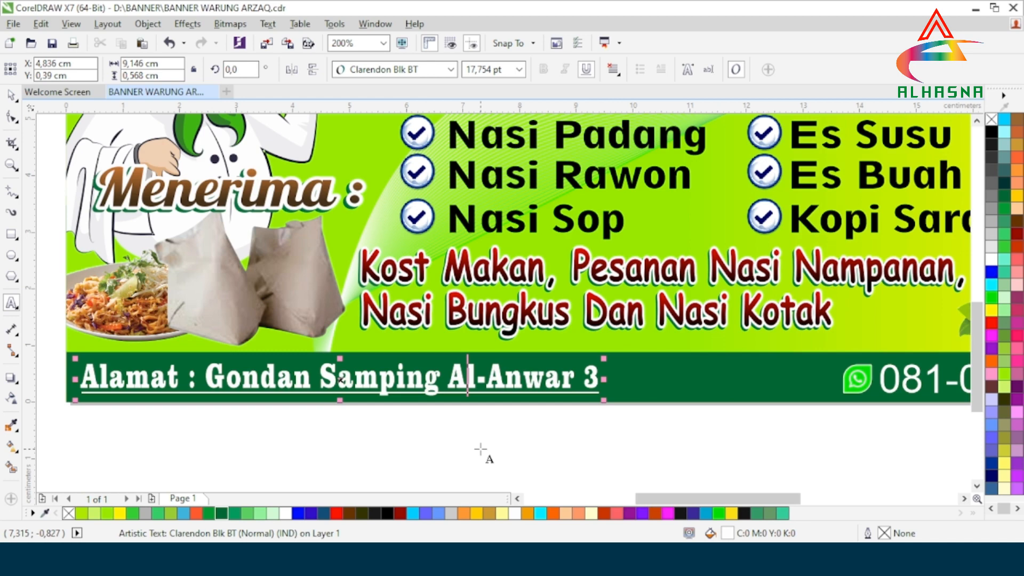
{"action": "key", "text": "End"}
{"action": "type", "text": "Re"}
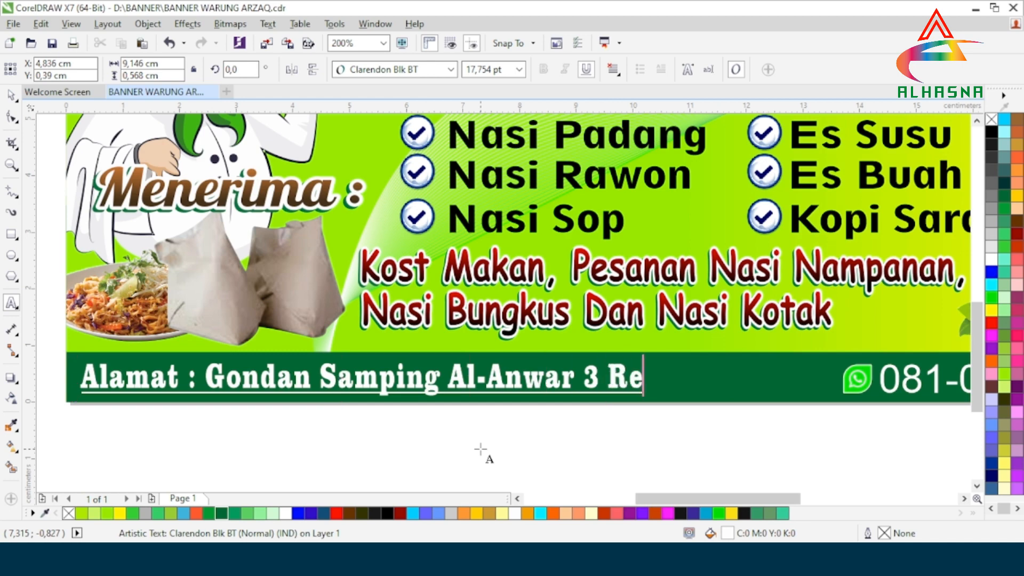
{"action": "type", "text": "mbang"}
{"action": "key", "text": "Escape"}
{"action": "scroll", "coordinate": [480, 450], "scroll_direction": "down", "scroll_amount": 1}
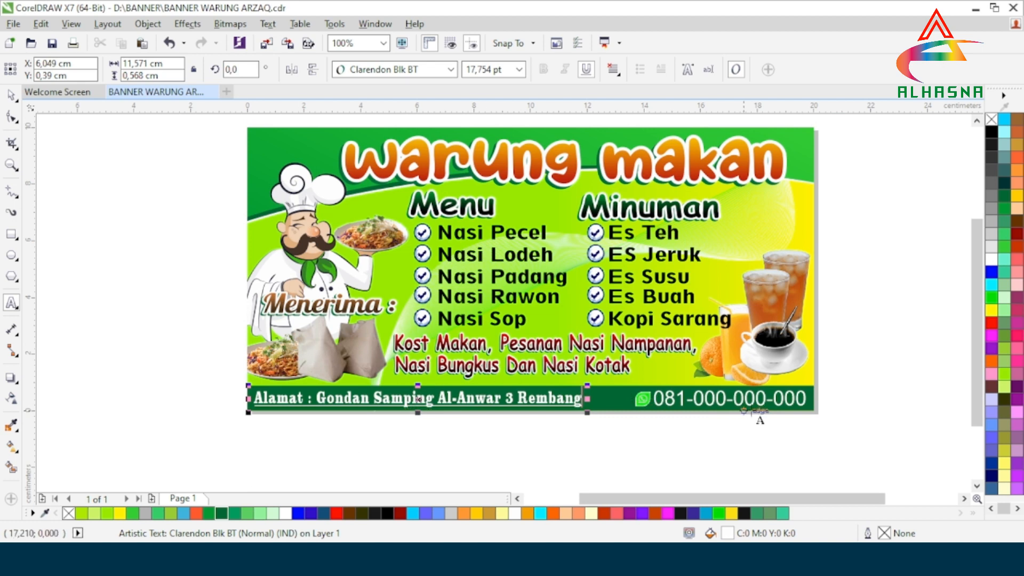
{"action": "scroll", "coordinate": [750, 419], "scroll_direction": "up", "scroll_amount": 1}
{"action": "scroll", "coordinate": [727, 411], "scroll_direction": "up", "scroll_amount": 1}
{"action": "left_click_drag", "start_coordinate": [569, 376], "coordinate": [456, 376]}
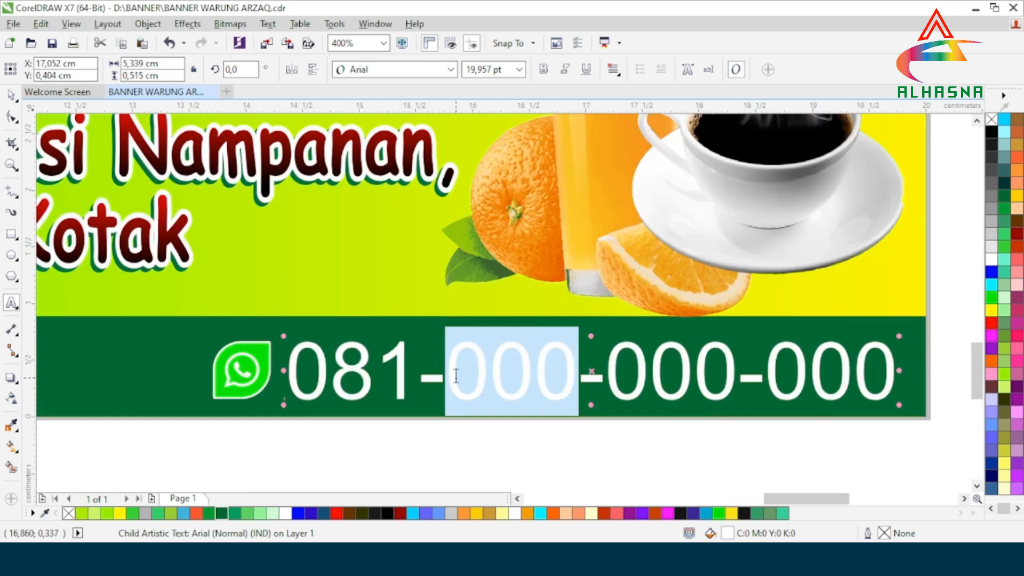
{"action": "type", "text": "111"}
{"action": "left_click_drag", "start_coordinate": [718, 377], "coordinate": [615, 376]}
{"action": "type", "text": "222"}
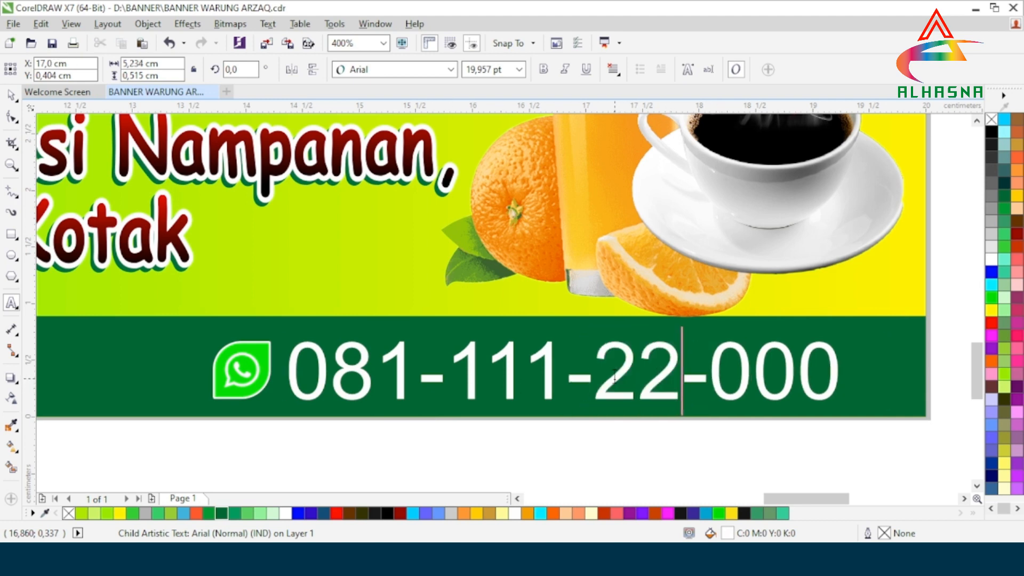
{"action": "left_click_drag", "start_coordinate": [879, 383], "coordinate": [766, 379]}
{"action": "type", "text": "`"}
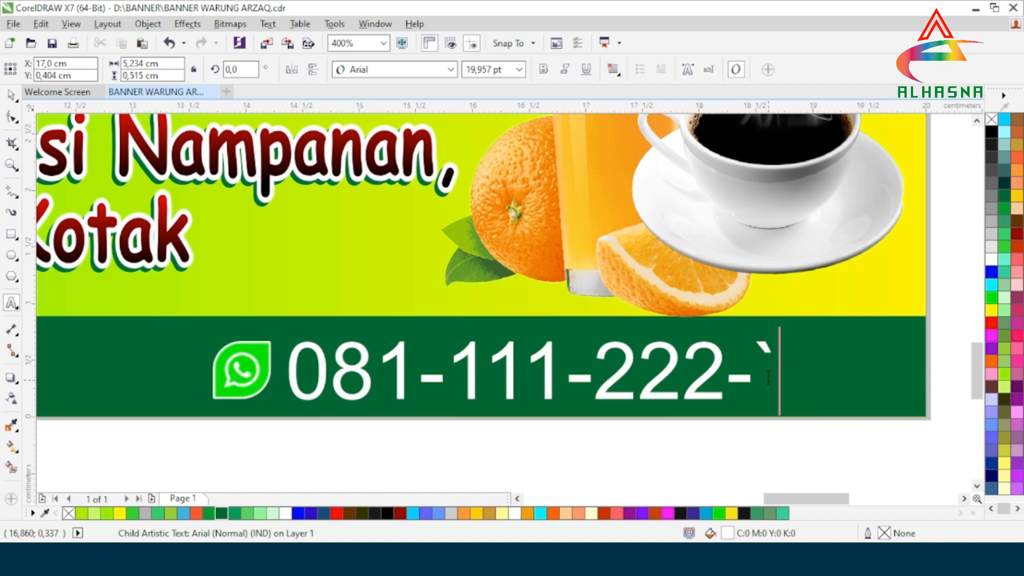
{"action": "key", "text": "BackSpace"}
{"action": "type", "text": "333"}
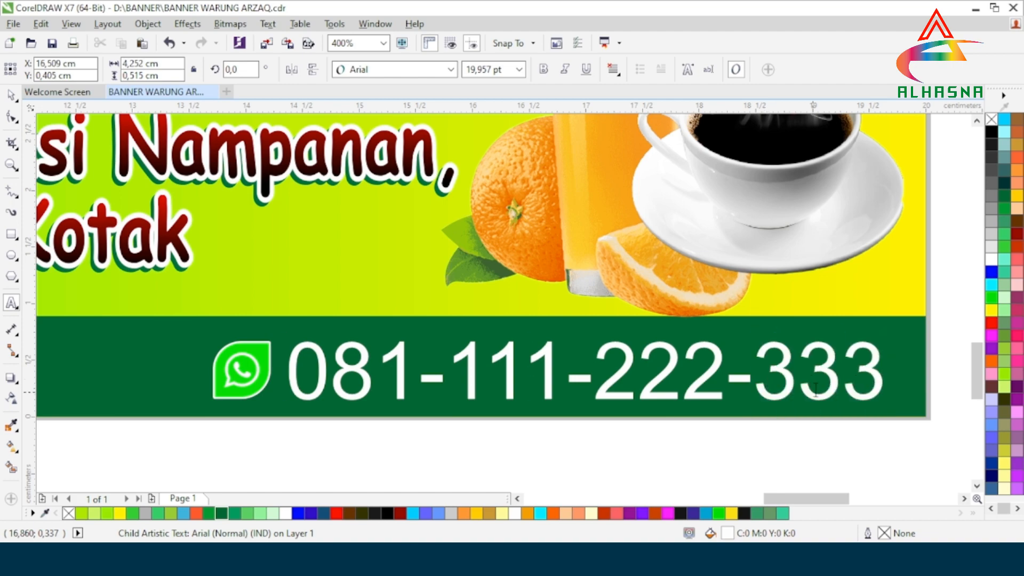
{"action": "scroll", "coordinate": [815, 392], "scroll_direction": "down", "scroll_amount": 2}
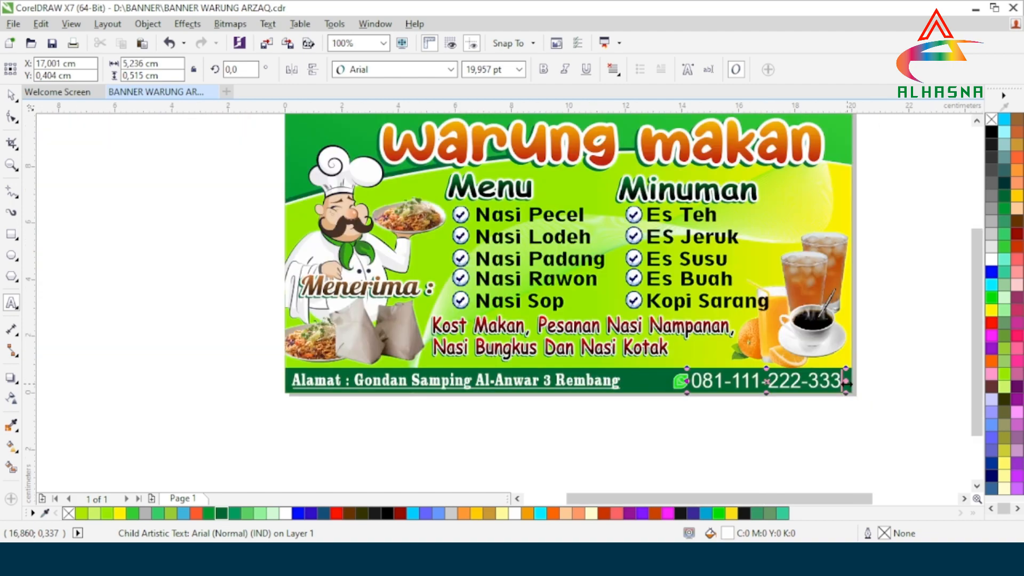
{"action": "left_click_drag", "start_coordinate": [976, 390], "coordinate": [977, 359]}
{"action": "left_click", "coordinate": [11, 95]}
{"action": "left_click", "coordinate": [110, 217]}
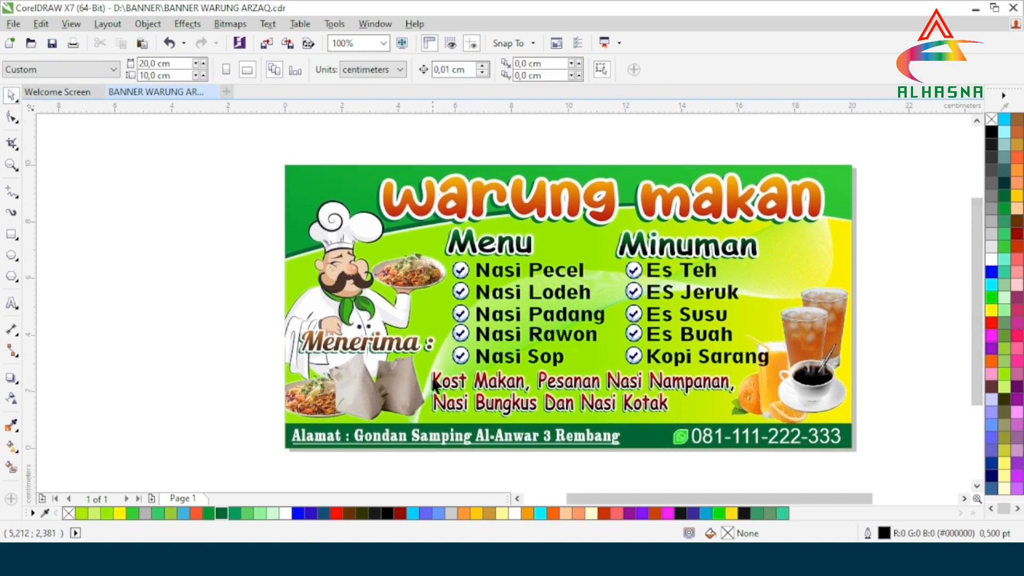
Step: Copy all the font-list notes from Notepad, then minimize Notepad
{"action": "scroll", "coordinate": [347, 410], "scroll_direction": "up", "scroll_amount": 1}
{"action": "scroll", "coordinate": [296, 406], "scroll_direction": "down", "scroll_amount": 1}
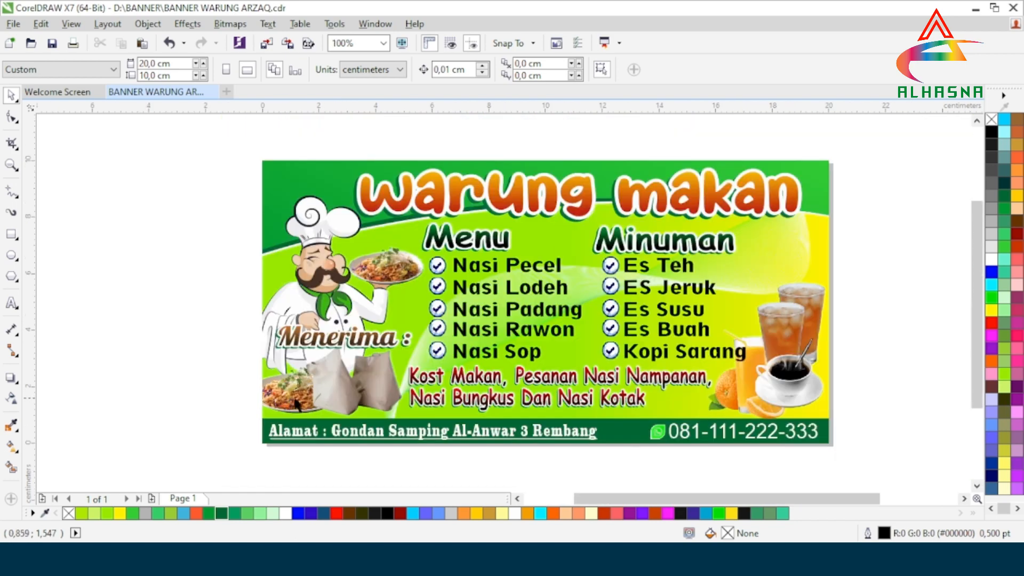
{"action": "left_click_drag", "start_coordinate": [622, 499], "coordinate": [587, 503]}
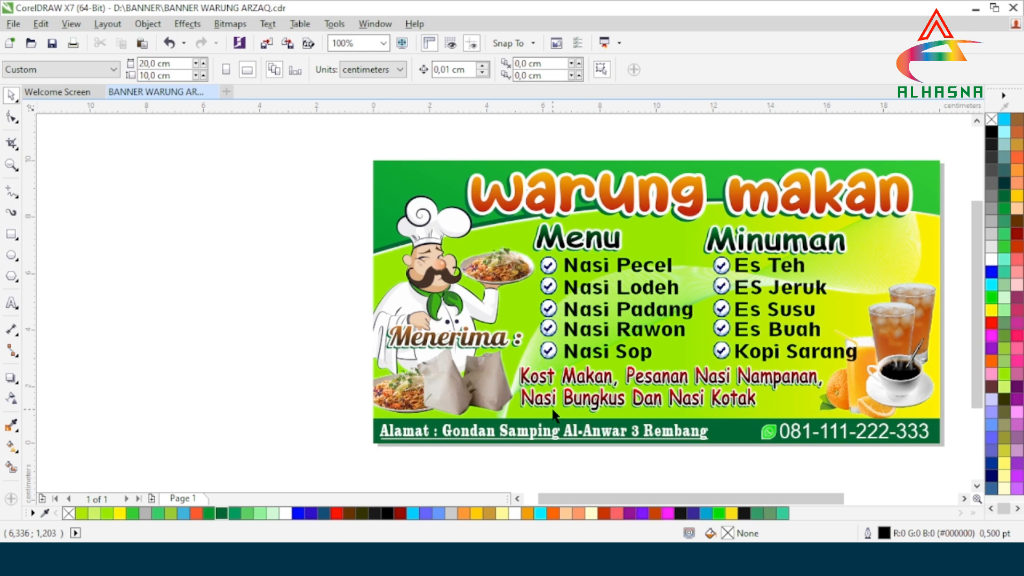
{"action": "mouse_move", "coordinate": [568, 559]}
{"action": "left_click", "coordinate": [521, 453]}
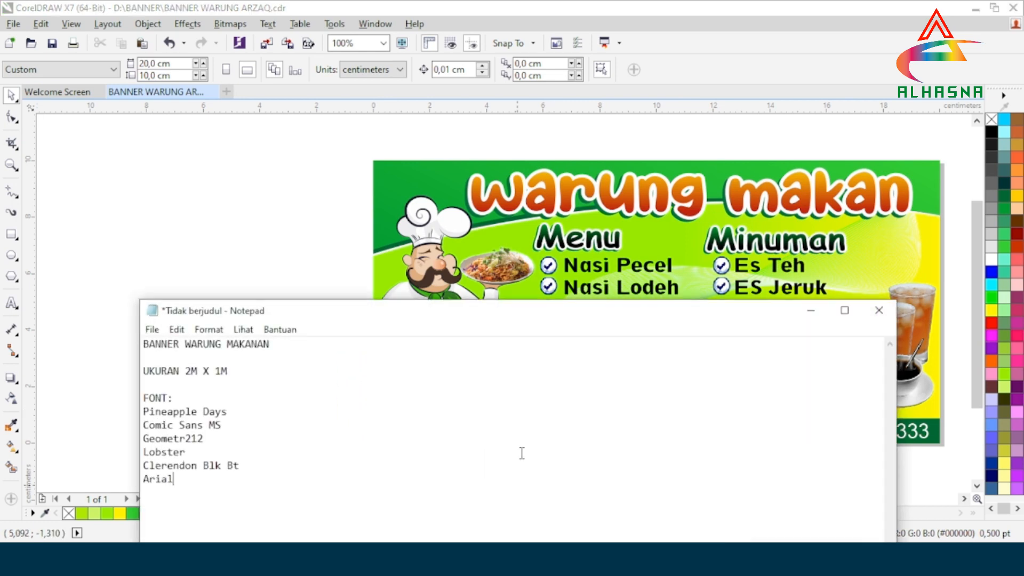
{"action": "left_click_drag", "start_coordinate": [229, 497], "coordinate": [123, 344]}
{"action": "key", "text": "ctrl+c"}
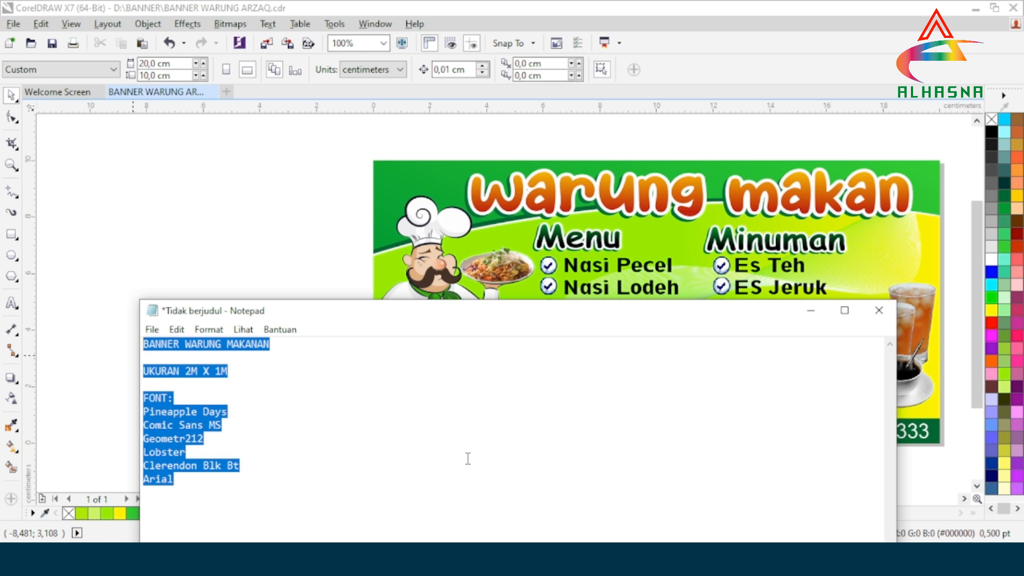
{"action": "left_click", "coordinate": [811, 310]}
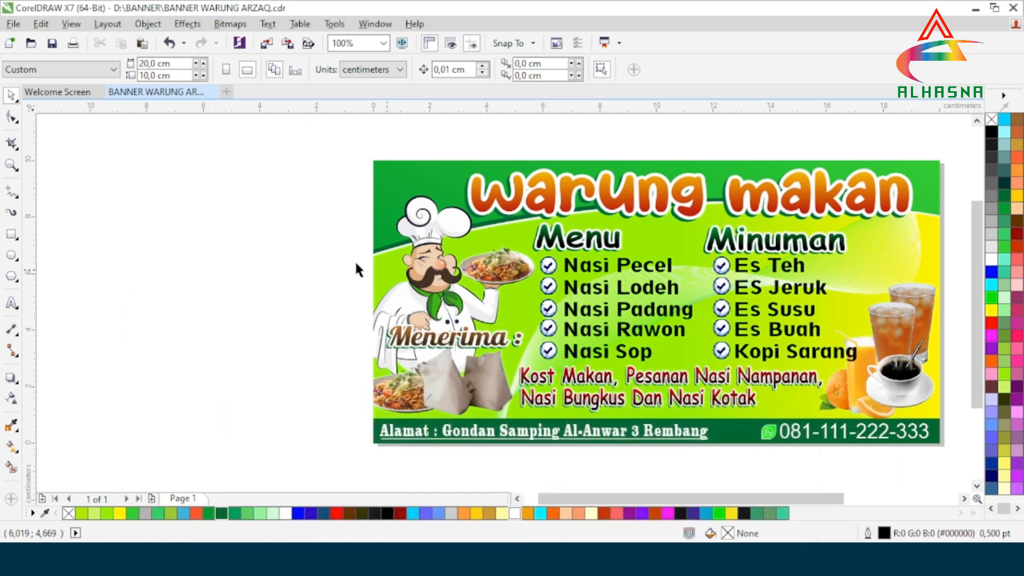
Step: Paste the notes as a text block left of the banner and move it beside the banner
{"action": "left_click", "coordinate": [11, 304]}
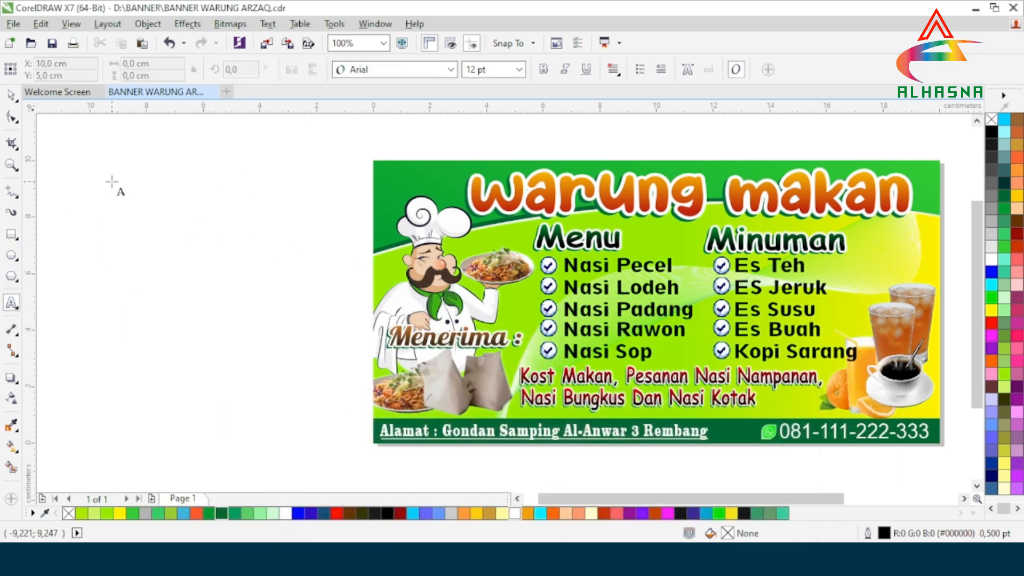
{"action": "left_click", "coordinate": [84, 169]}
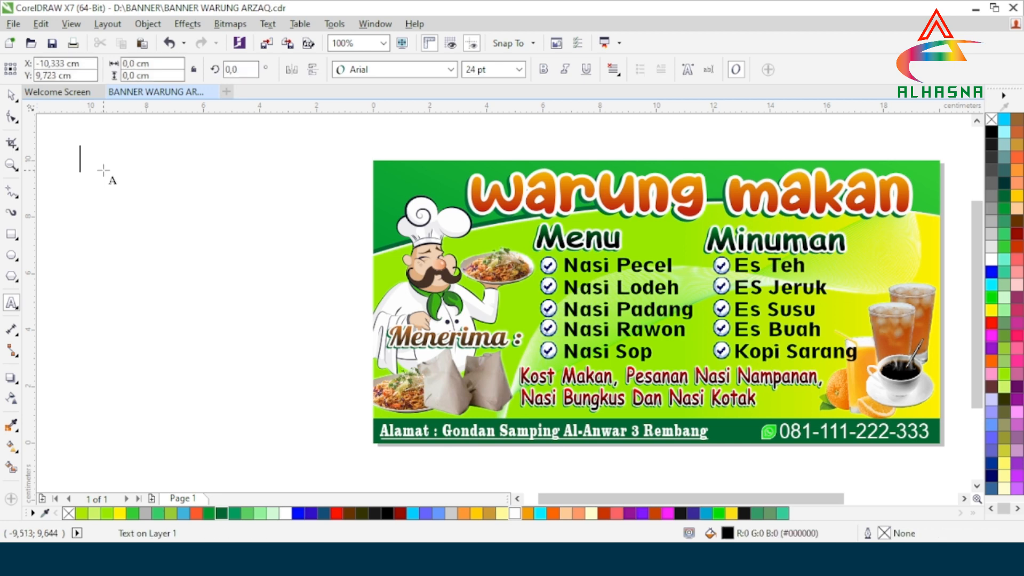
{"action": "key", "text": "ctrl+v"}
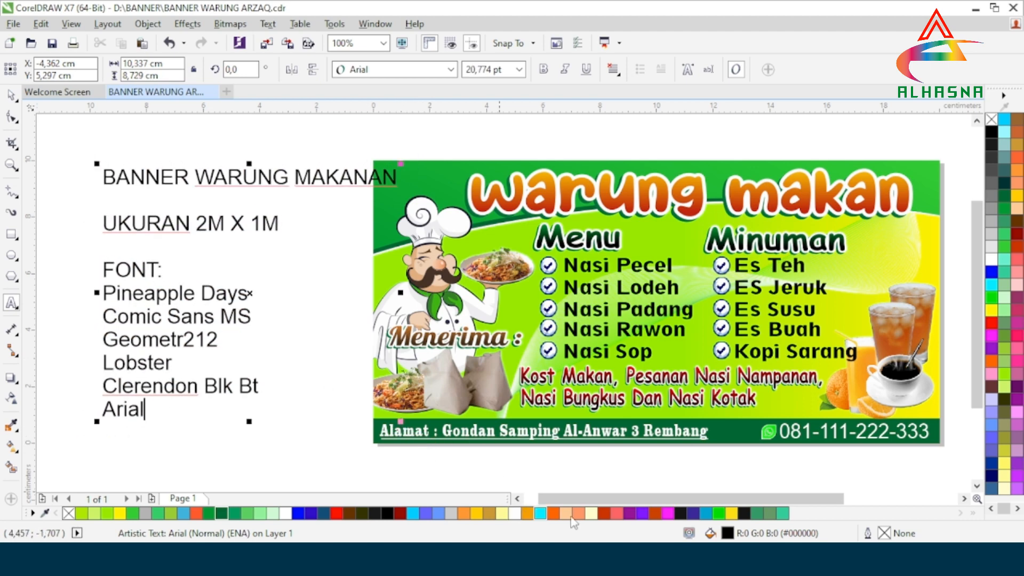
{"action": "left_click", "coordinate": [517, 499]}
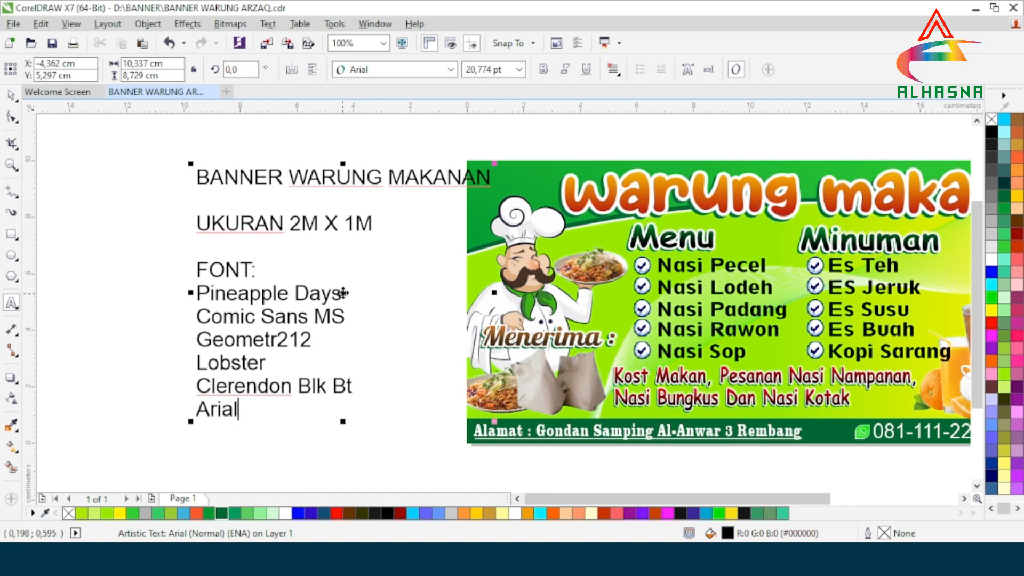
{"action": "left_click_drag", "start_coordinate": [336, 293], "coordinate": [304, 286]}
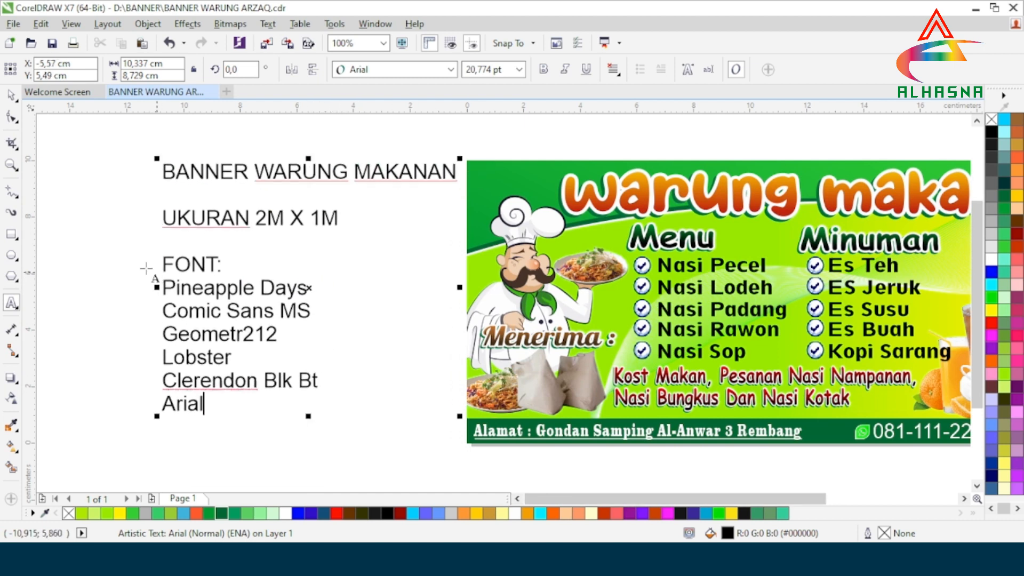
{"action": "left_click", "coordinate": [11, 95]}
{"action": "left_click", "coordinate": [79, 214]}
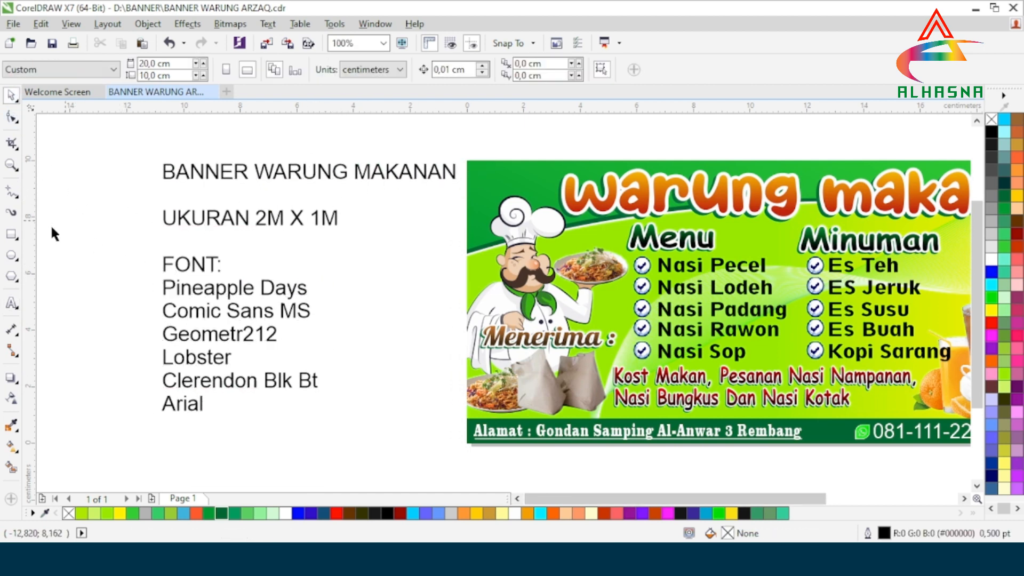
{"action": "left_click", "coordinate": [11, 303]}
Step: Bold the 'BANNER WARUNG MAKANAN' heading and the 'FONT:' label in the notes
{"action": "left_click", "coordinate": [457, 172]}
{"action": "left_click_drag", "start_coordinate": [457, 171], "coordinate": [161, 171]}
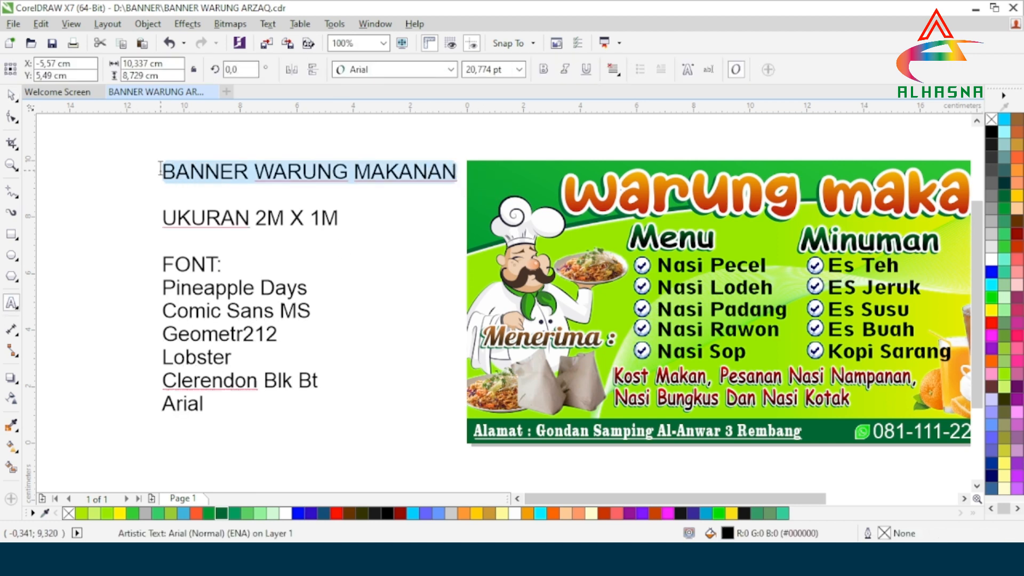
{"action": "left_click", "coordinate": [543, 69]}
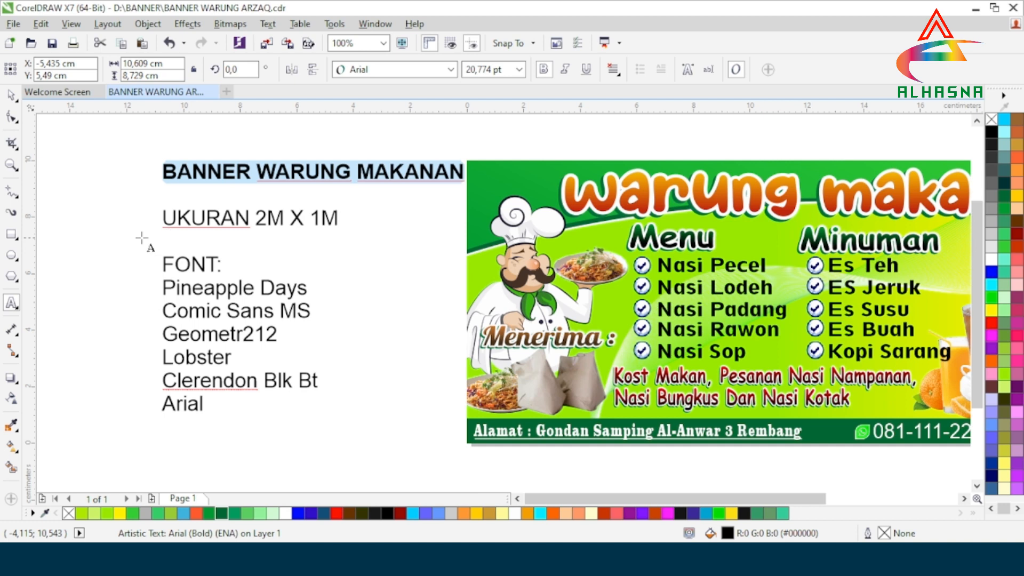
{"action": "left_click", "coordinate": [115, 231]}
{"action": "left_click_drag", "start_coordinate": [338, 217], "coordinate": [255, 218]}
{"action": "left_click_drag", "start_coordinate": [223, 264], "coordinate": [160, 264]}
{"action": "left_click", "coordinate": [543, 68]}
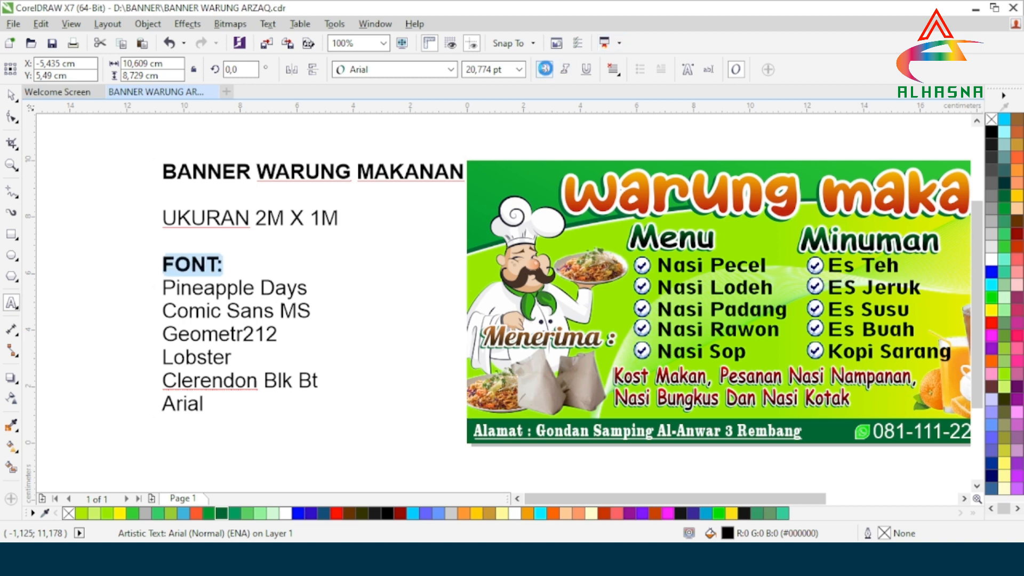
Step: Highlight the font lines Pineapple Days, Comic Sans MS, Geometr212, Lobster and Clerendon Blk Bt
{"action": "left_click_drag", "start_coordinate": [307, 289], "coordinate": [160, 289]}
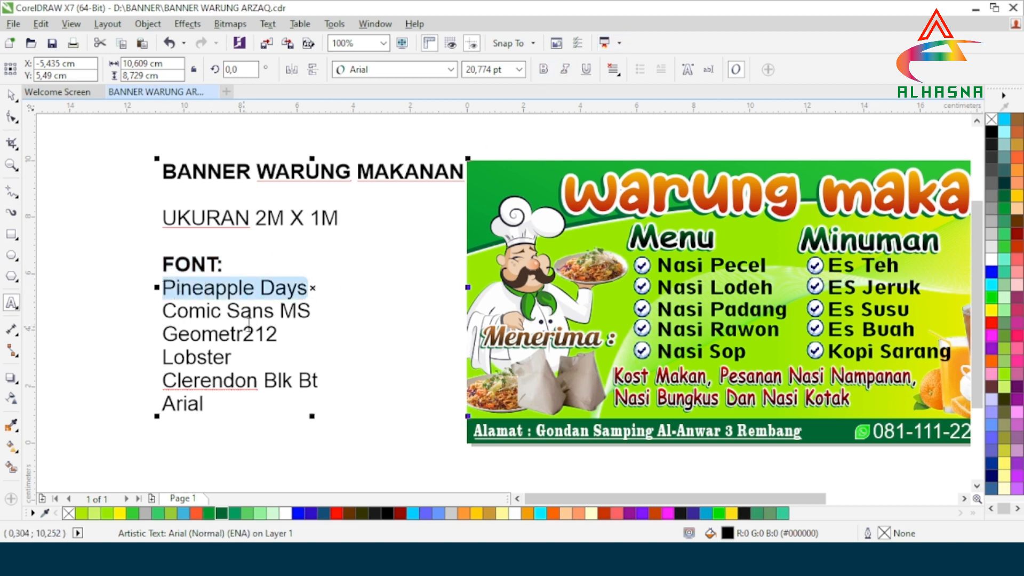
{"action": "left_click_drag", "start_coordinate": [309, 313], "coordinate": [162, 313]}
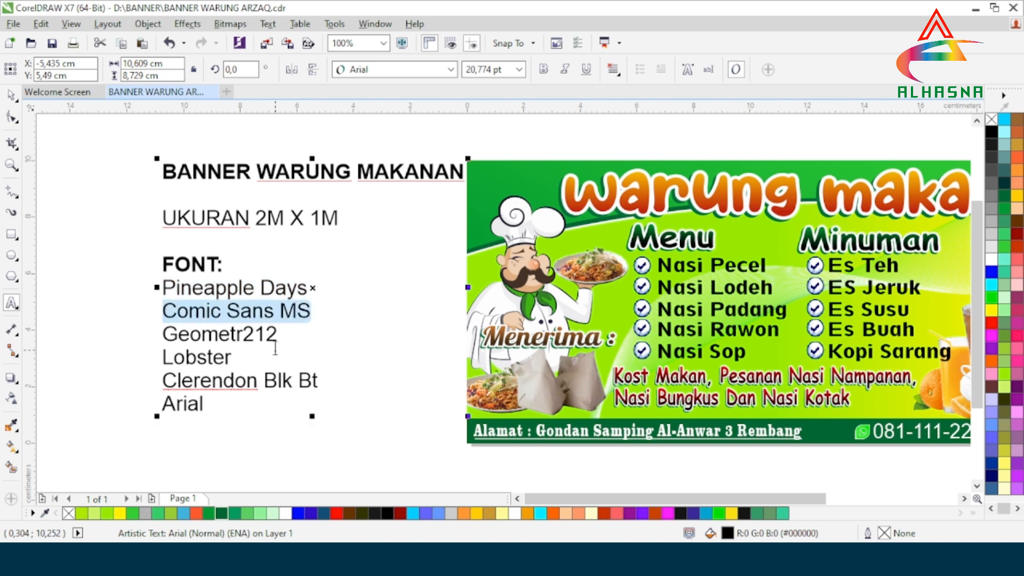
{"action": "left_click_drag", "start_coordinate": [279, 335], "coordinate": [162, 335]}
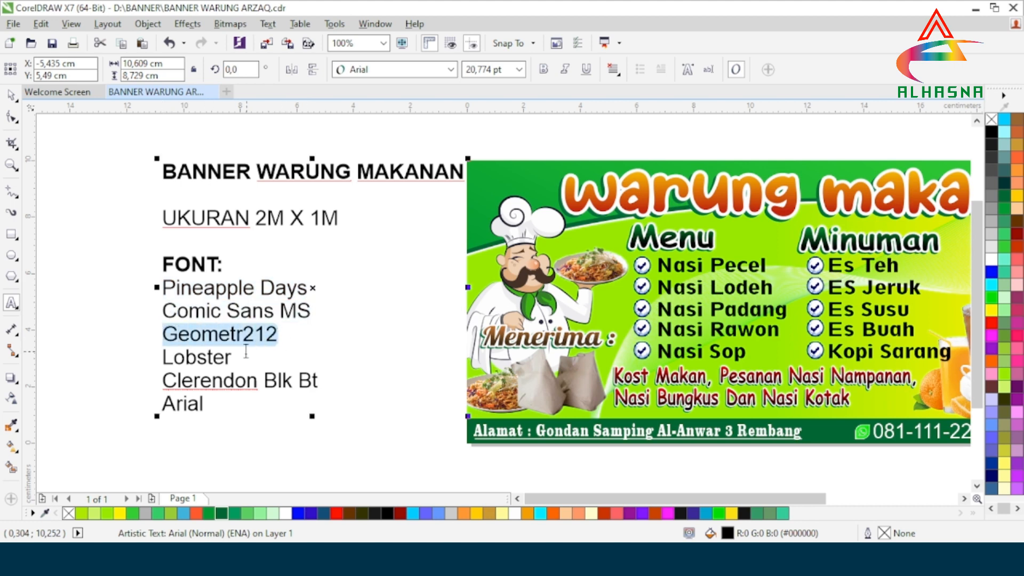
{"action": "left_click_drag", "start_coordinate": [231, 358], "coordinate": [161, 359]}
{"action": "left_click_drag", "start_coordinate": [319, 382], "coordinate": [157, 403]}
{"action": "scroll", "coordinate": [245, 360], "scroll_direction": "down", "scroll_amount": 1}
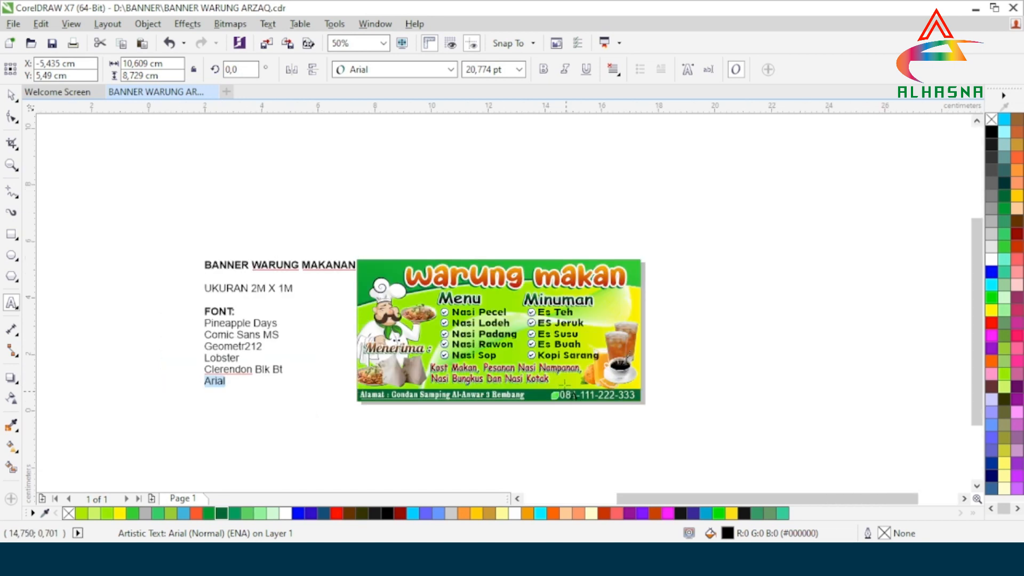
{"action": "scroll", "coordinate": [576, 320], "scroll_direction": "up", "scroll_amount": 1}
{"action": "left_click_drag", "start_coordinate": [976, 382], "coordinate": [976, 359]}
{"action": "scroll", "coordinate": [315, 461], "scroll_direction": "up", "scroll_amount": 1}
{"action": "scroll", "coordinate": [411, 397], "scroll_direction": "down", "scroll_amount": 1}
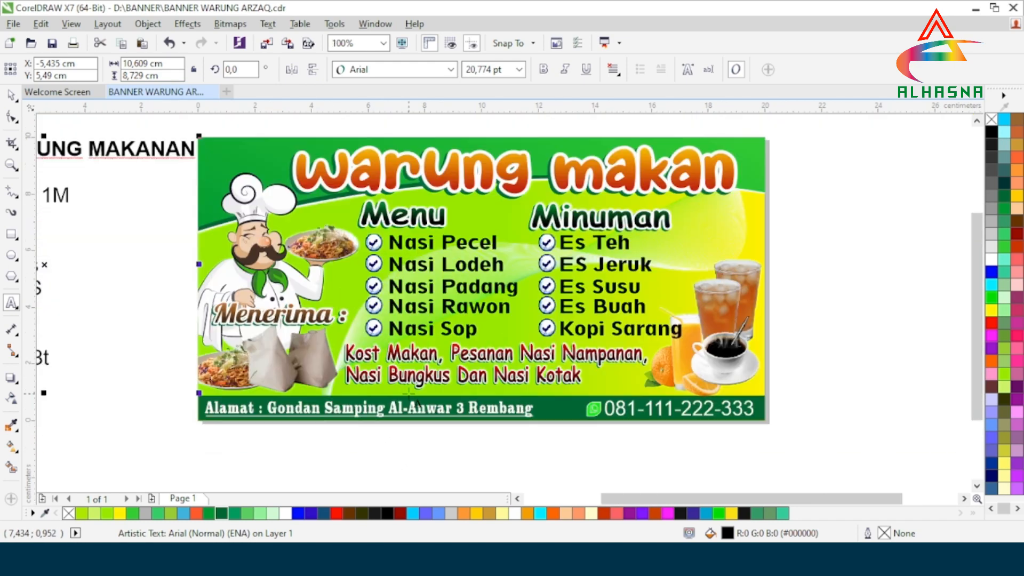
{"action": "left_click_drag", "start_coordinate": [975, 369], "coordinate": [975, 357]}
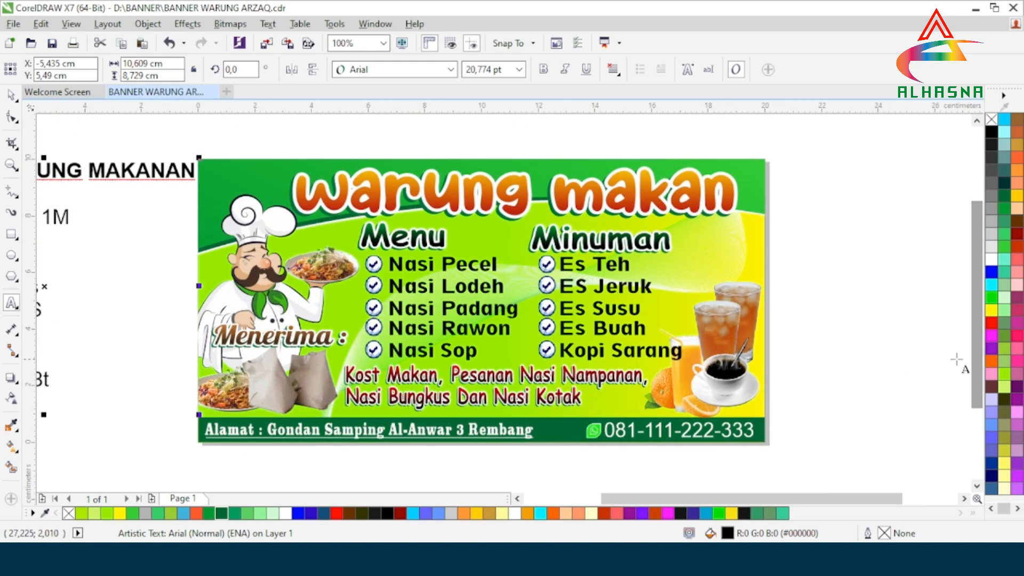